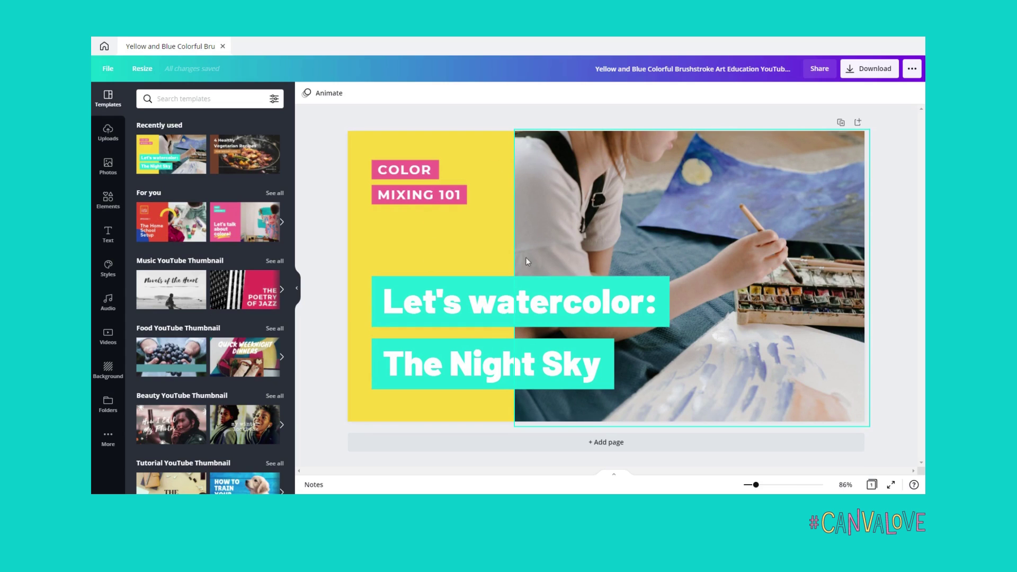
Replace the headline "Let's watercolor:" with "Cara Mudah Untuk" and widen its text box to fit on one line
{"action": "left_click", "coordinate": [519, 303]}
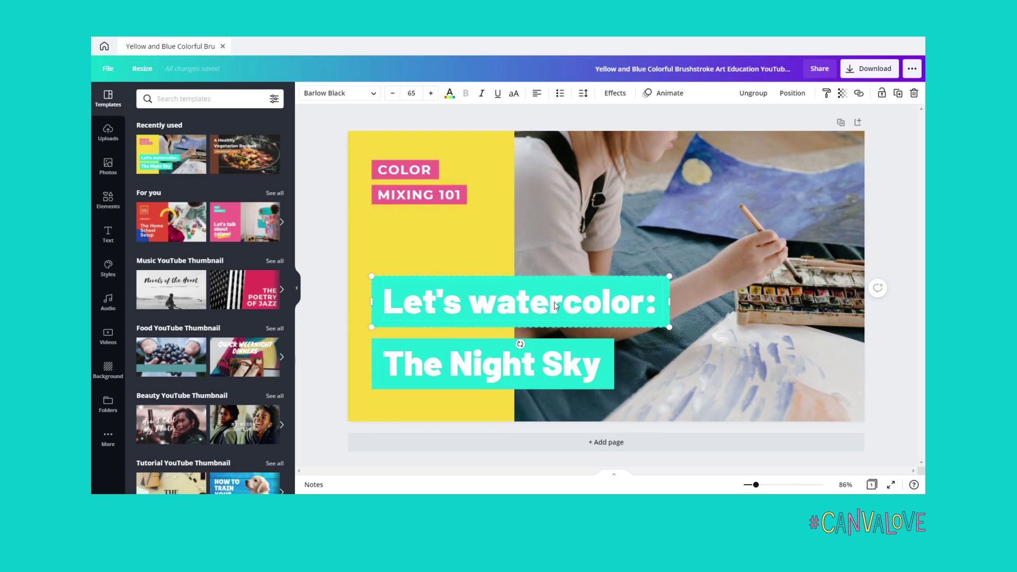
{"action": "double_click", "coordinate": [587, 305]}
{"action": "left_click_drag", "start_coordinate": [656, 303], "coordinate": [385, 298]}
{"action": "type", "text": "Cara"}
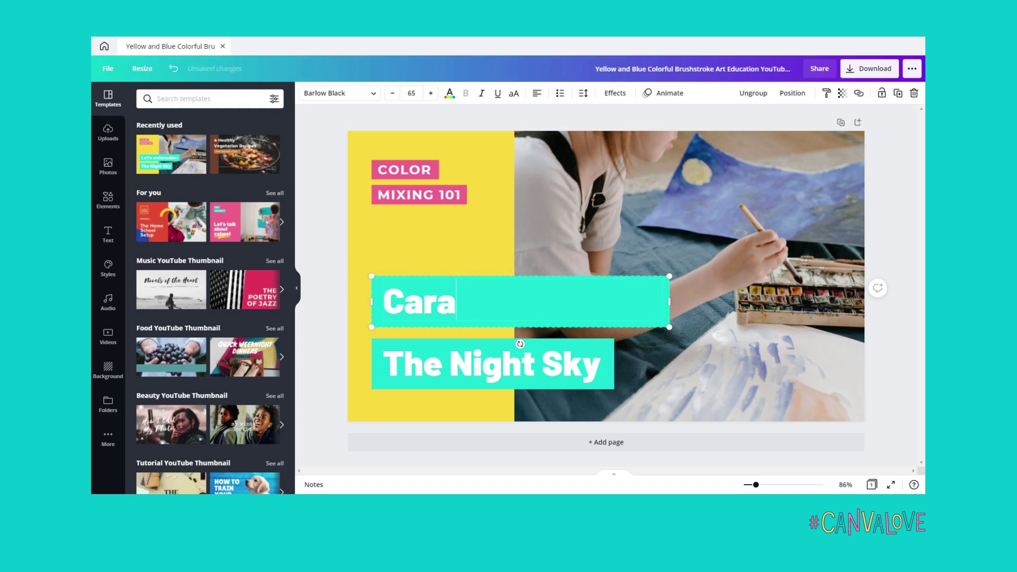
{"action": "type", "text": " Mudah"}
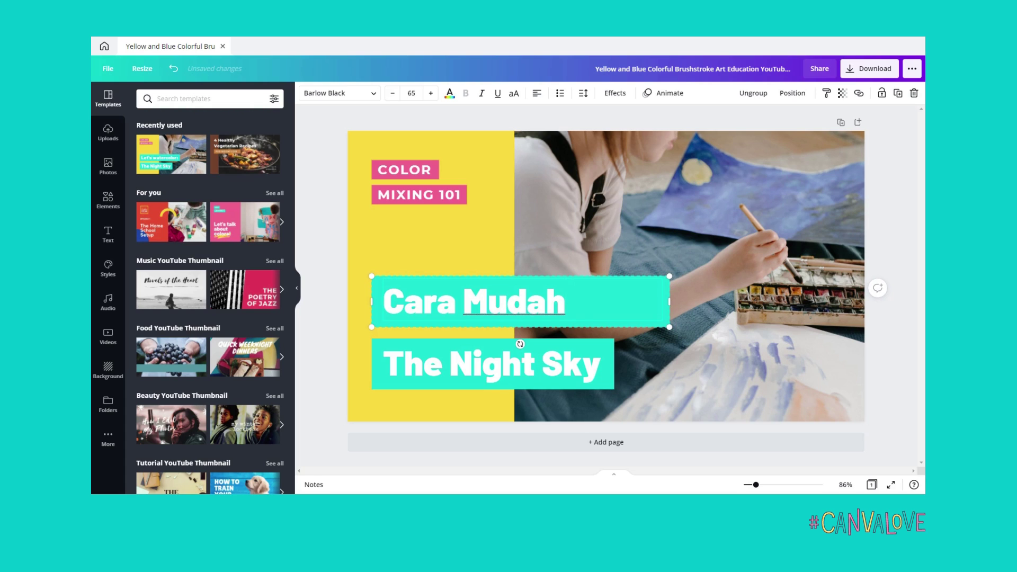
{"action": "type", "text": " Untu"}
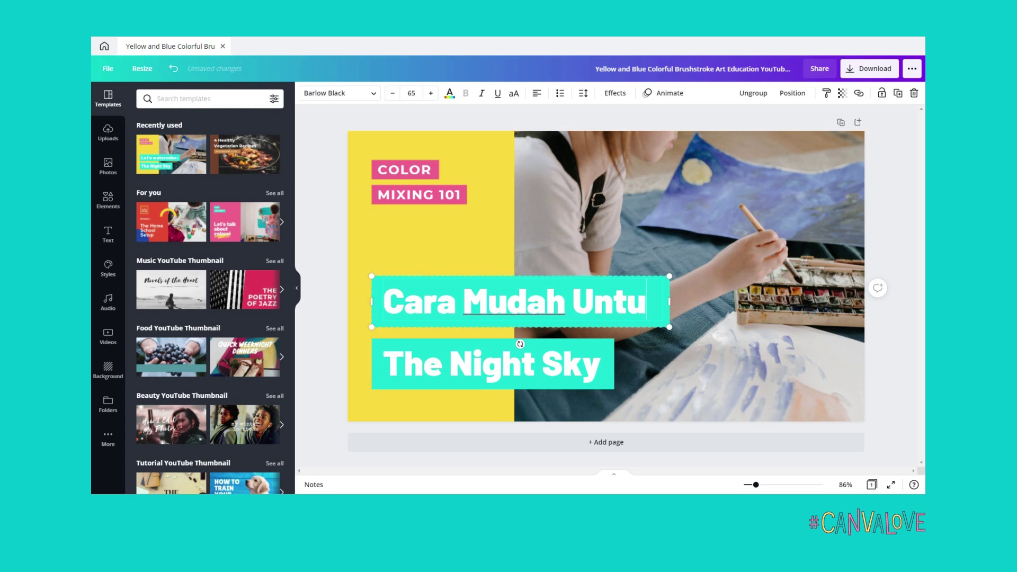
{"action": "type", "text": "k"}
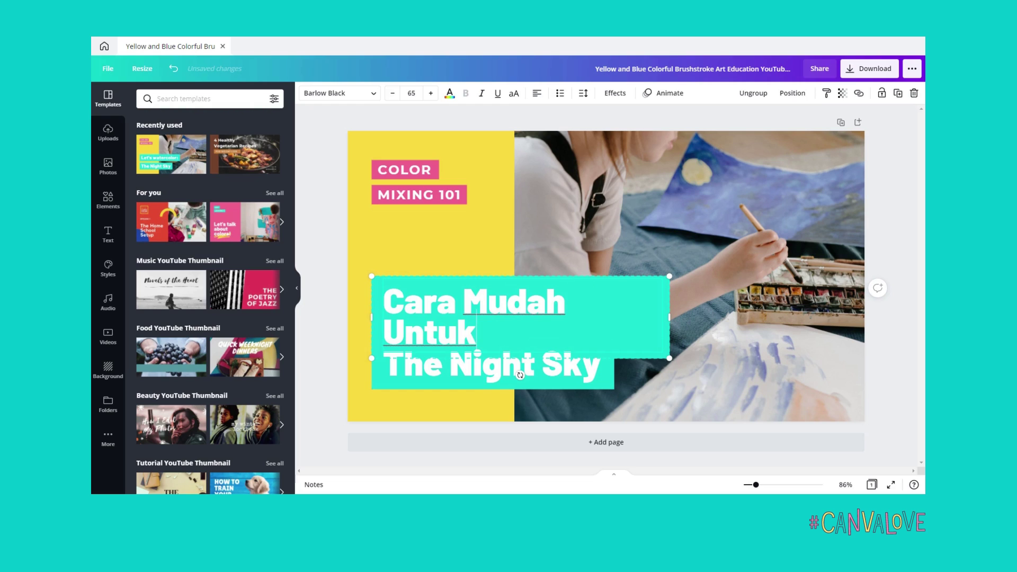
{"action": "left_click_drag", "start_coordinate": [669, 317], "coordinate": [687, 315]}
Replace the second headline "The Night Sky" with "Mencari Juzuk Al Quran" and widen its text box to fit on one line
{"action": "double_click", "coordinate": [553, 363]}
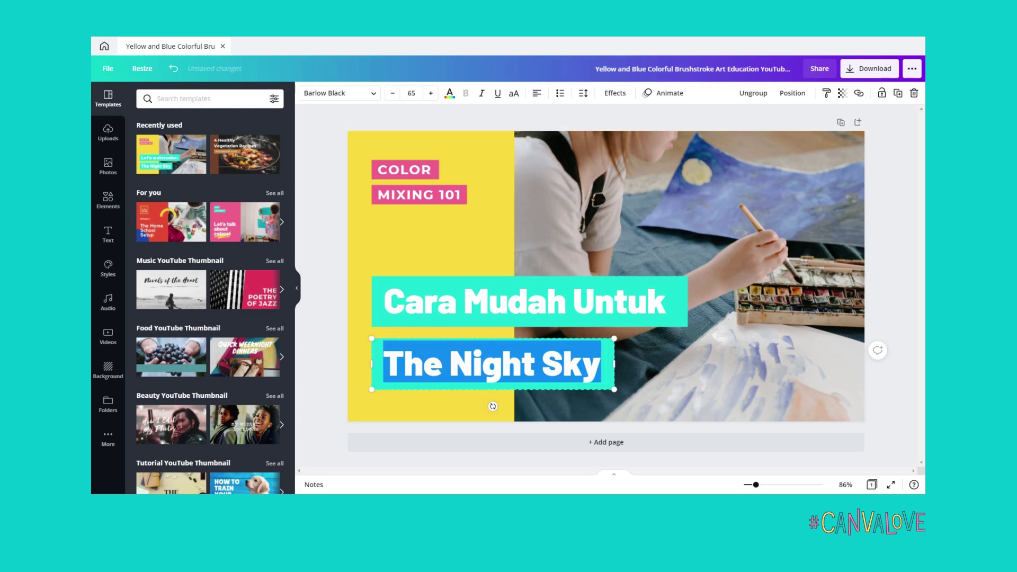
{"action": "type", "text": "Menc"}
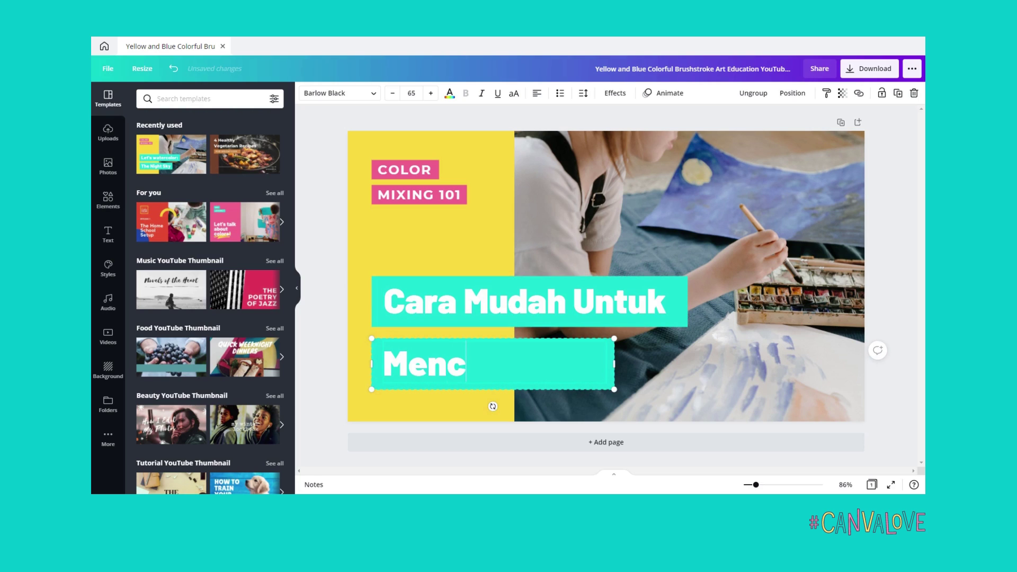
{"action": "type", "text": "ari J"}
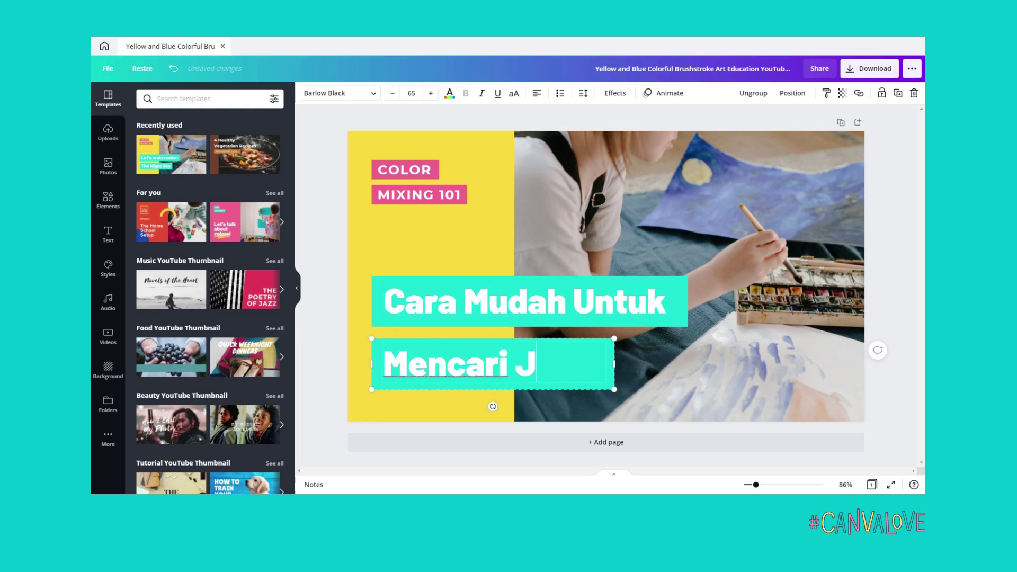
{"action": "type", "text": "uzuk"}
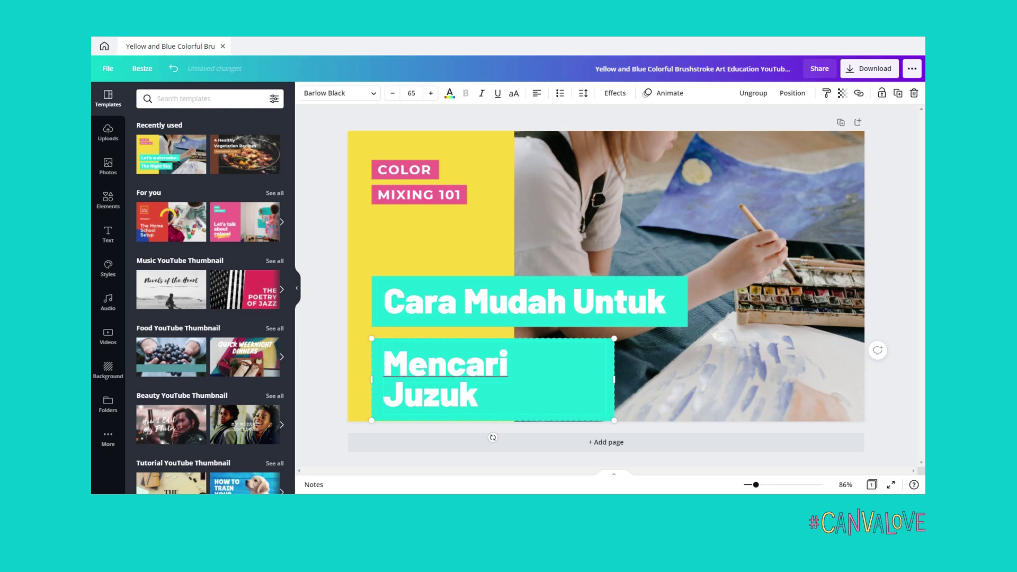
{"action": "type", "text": " Al Quran"}
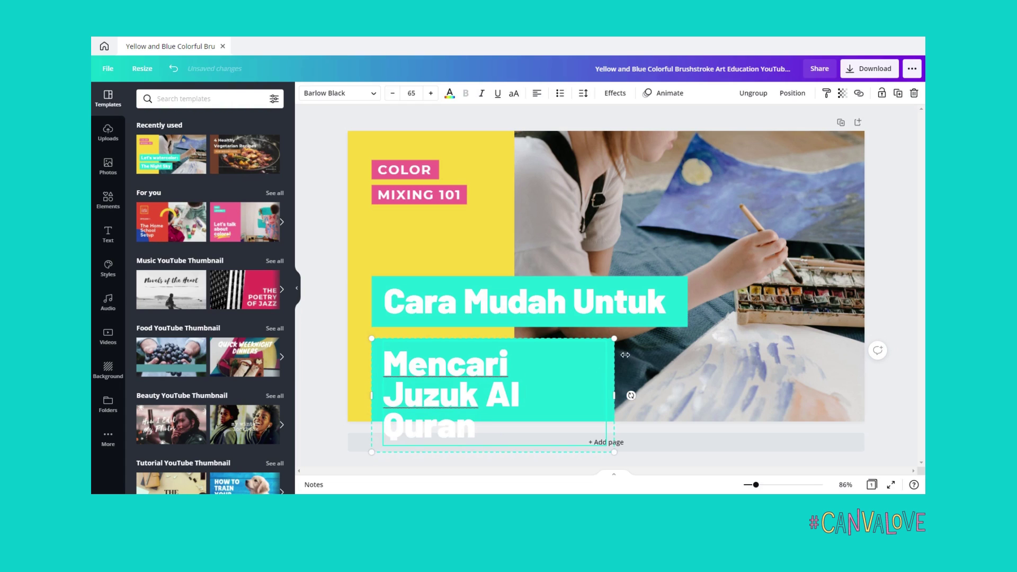
{"action": "left_click_drag", "start_coordinate": [614, 395], "coordinate": [775, 385]}
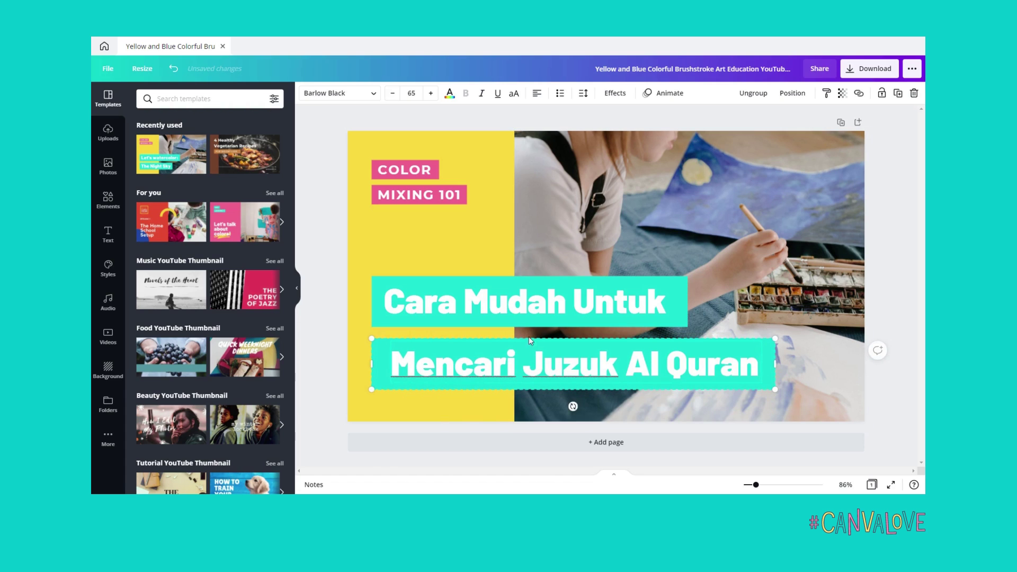
{"action": "left_click", "coordinate": [488, 261]}
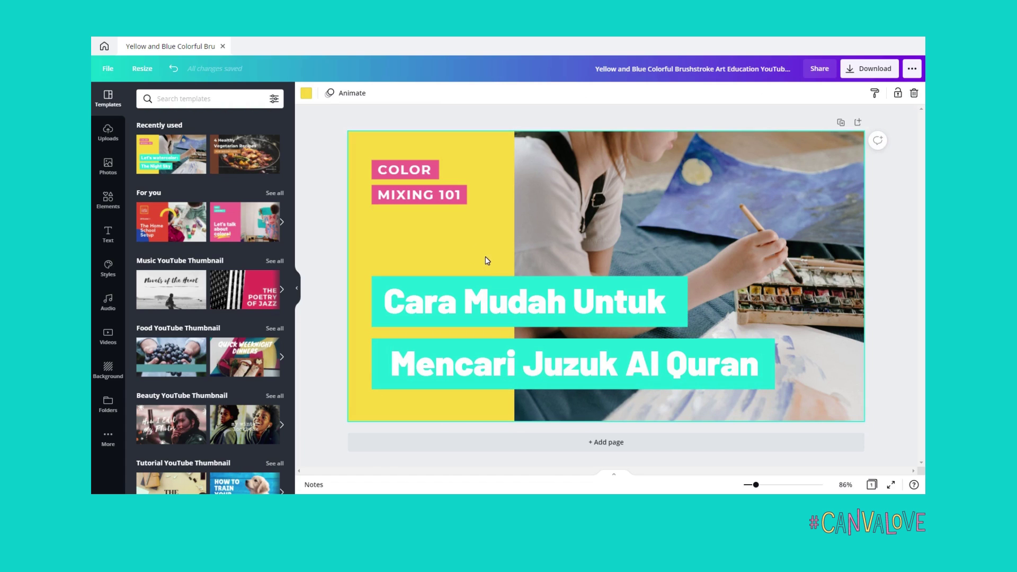
Delete the "COLOR" and "MIXING 101" texts together with their pink boxes
{"action": "left_click", "coordinate": [432, 199]}
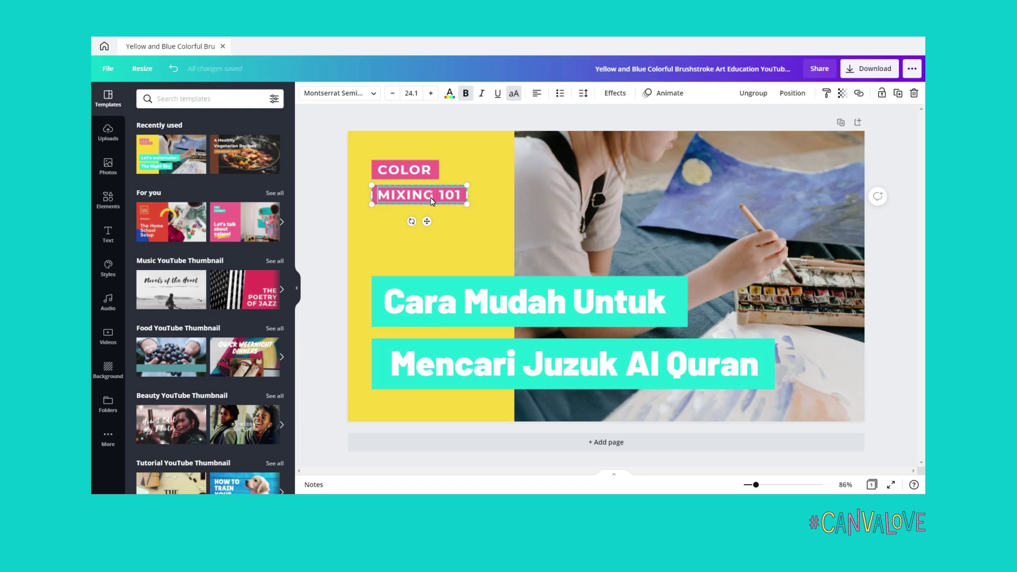
{"action": "key", "text": "Delete"}
{"action": "key", "text": "Delete"}
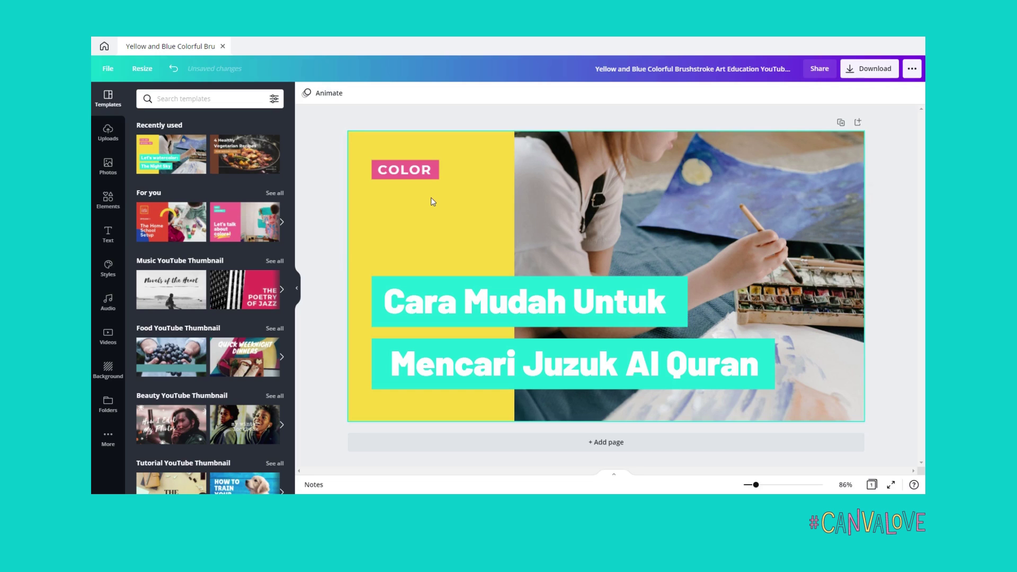
{"action": "left_click", "coordinate": [428, 176]}
{"action": "key", "text": "Delete"}
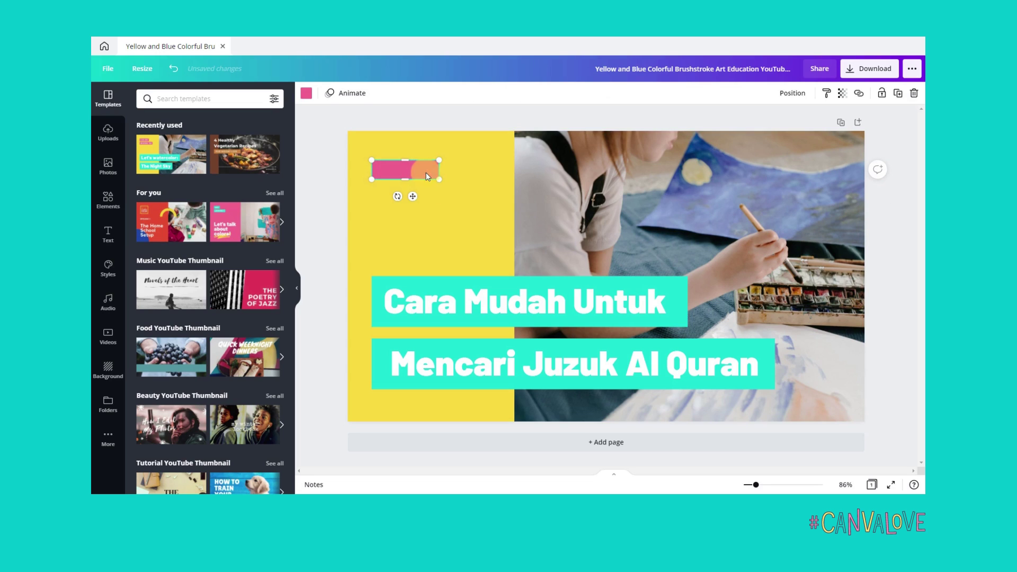
{"action": "key", "text": "Delete"}
Change the yellow page background to dark blue from the default colors
{"action": "left_click", "coordinate": [444, 191]}
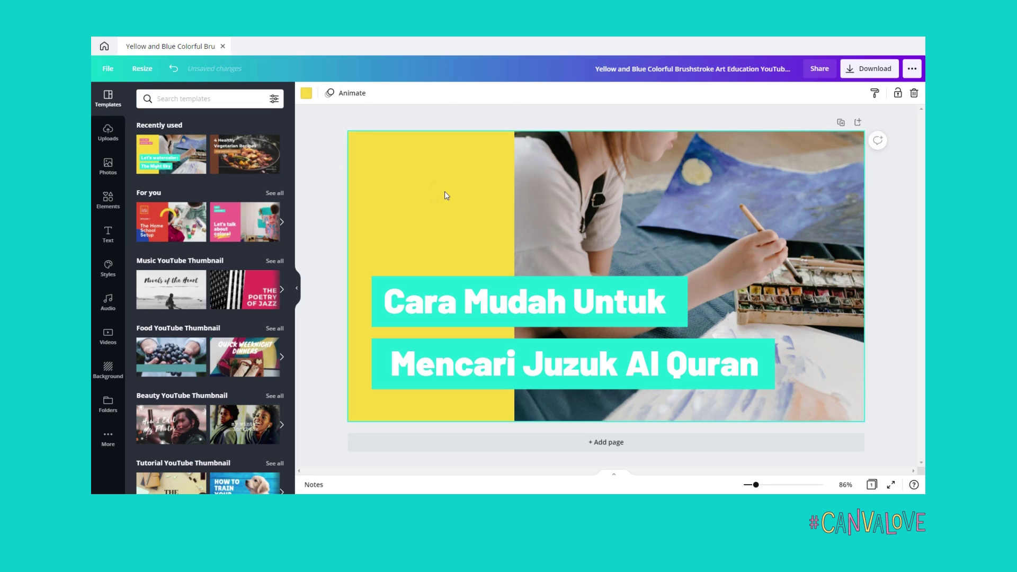
{"action": "left_click", "coordinate": [306, 94]}
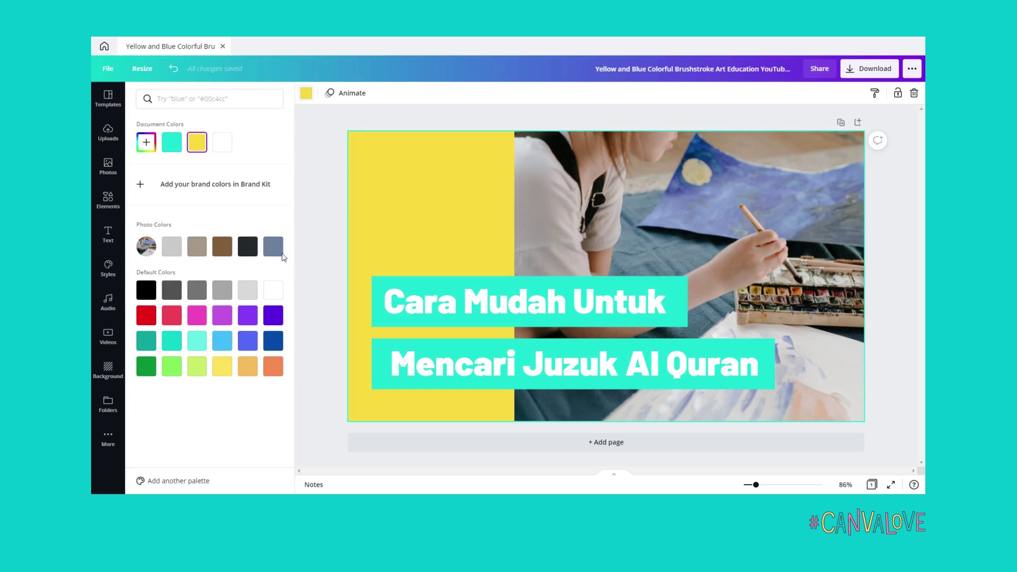
{"action": "left_click", "coordinate": [271, 350]}
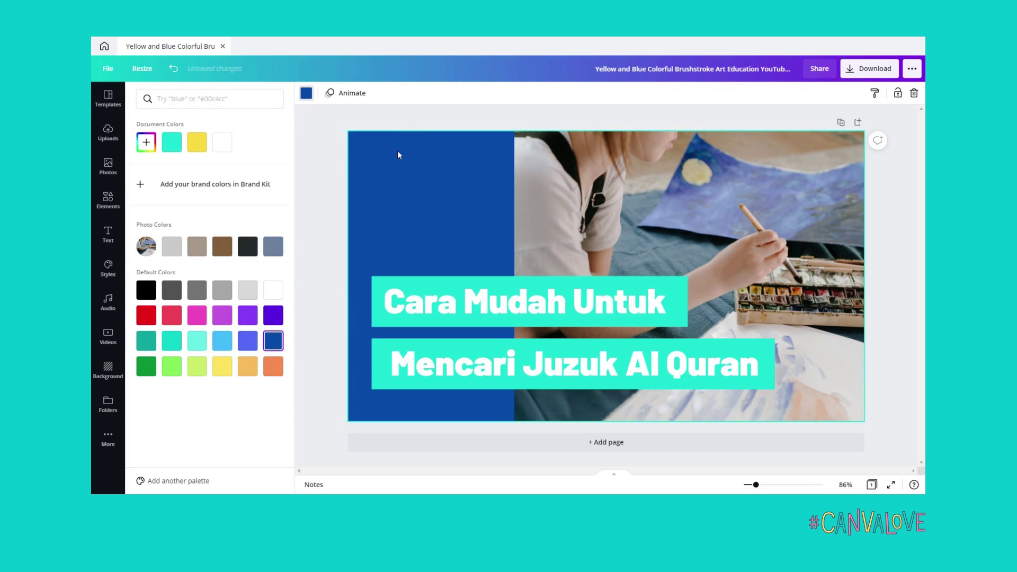
{"action": "left_click", "coordinate": [402, 127]}
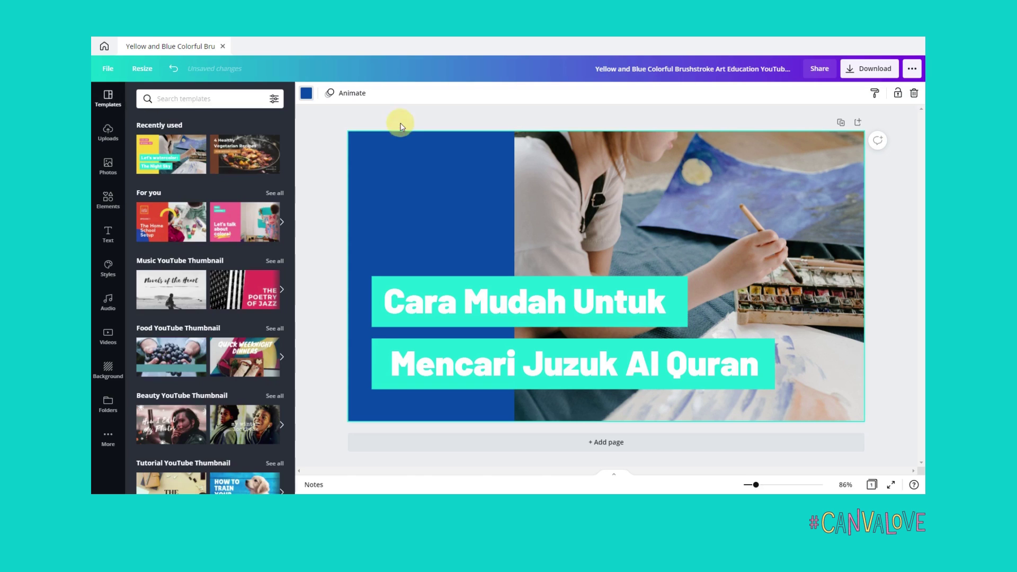
Search the stock photos for "quran" to find a substitute for the watercolor photo
{"action": "left_click", "coordinate": [551, 206]}
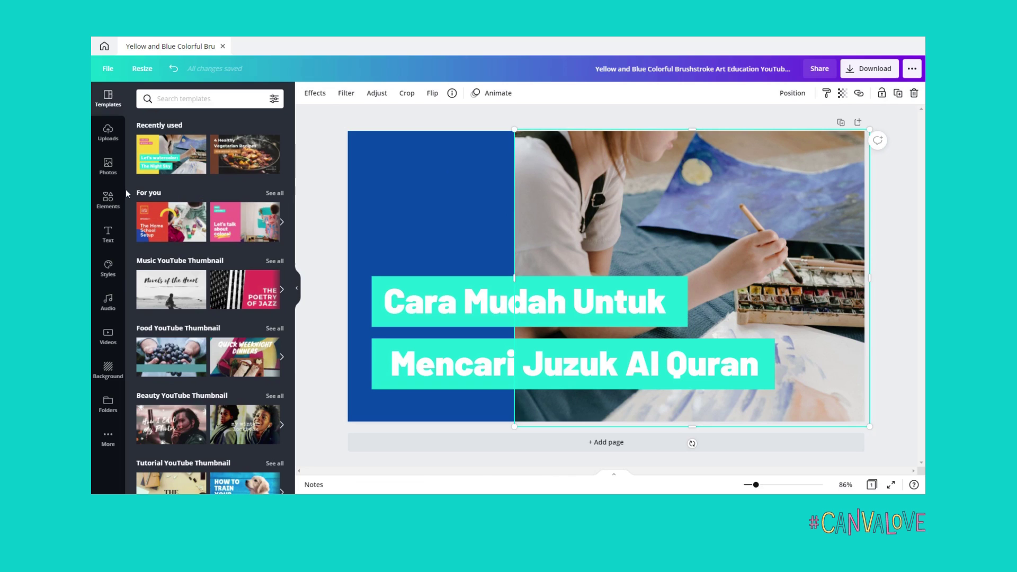
{"action": "left_click", "coordinate": [112, 166]}
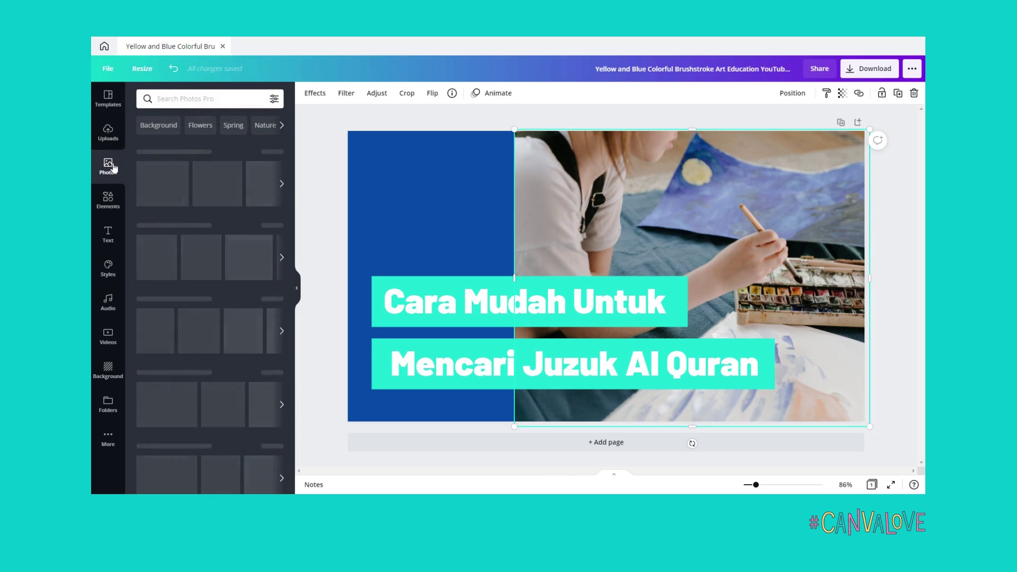
{"action": "left_click", "coordinate": [164, 99]}
{"action": "type", "text": "quran"}
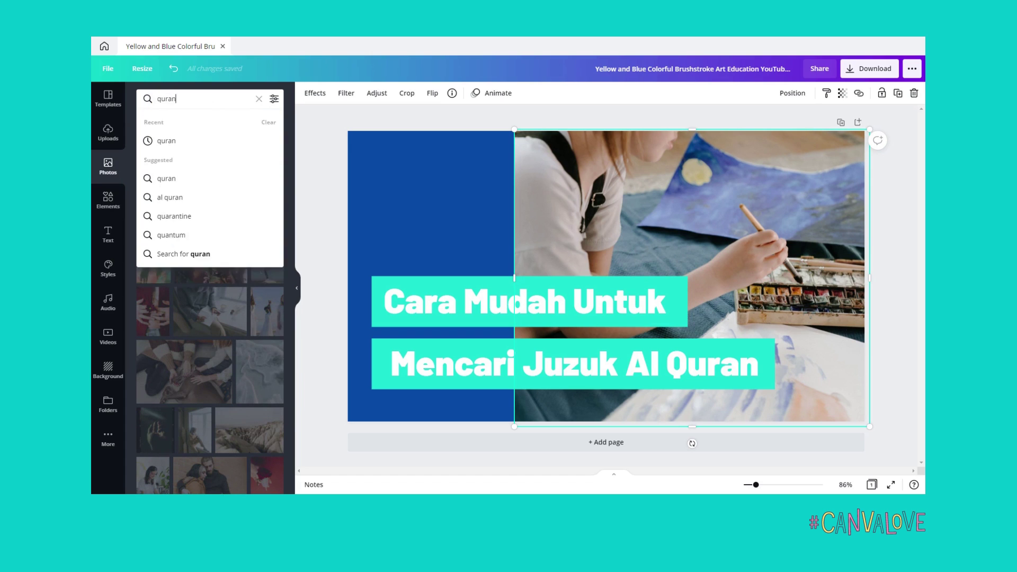
{"action": "key", "text": "Return"}
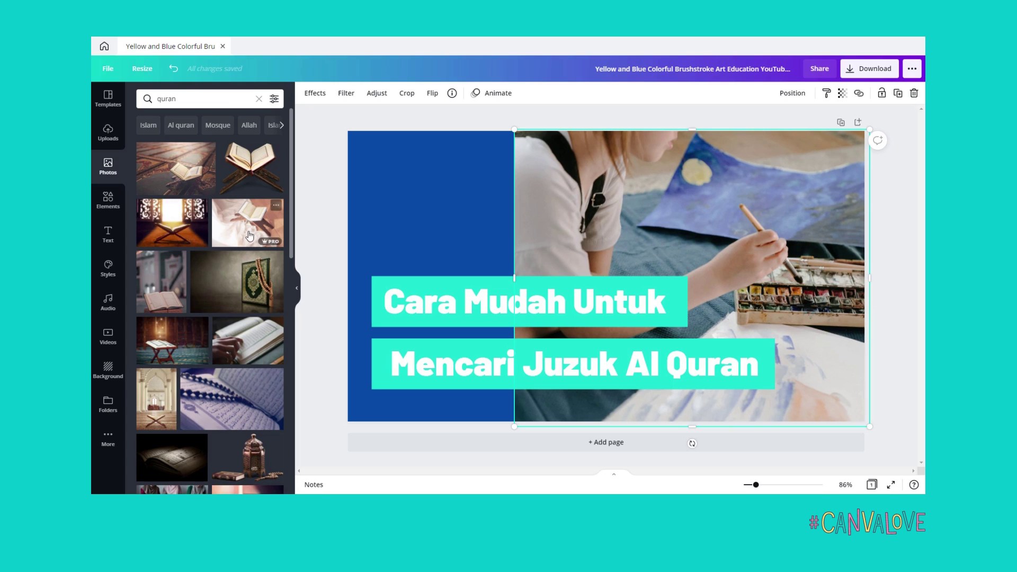
Add the photo of the green Quran with prayer beads and enlarge it to cover the watercolor photo
{"action": "left_click", "coordinate": [231, 291]}
{"action": "left_click_drag", "start_coordinate": [546, 194], "coordinate": [640, 170]}
{"action": "left_click_drag", "start_coordinate": [861, 364], "coordinate": [921, 461]}
{"action": "left_click_drag", "start_coordinate": [707, 249], "coordinate": [692, 246]}
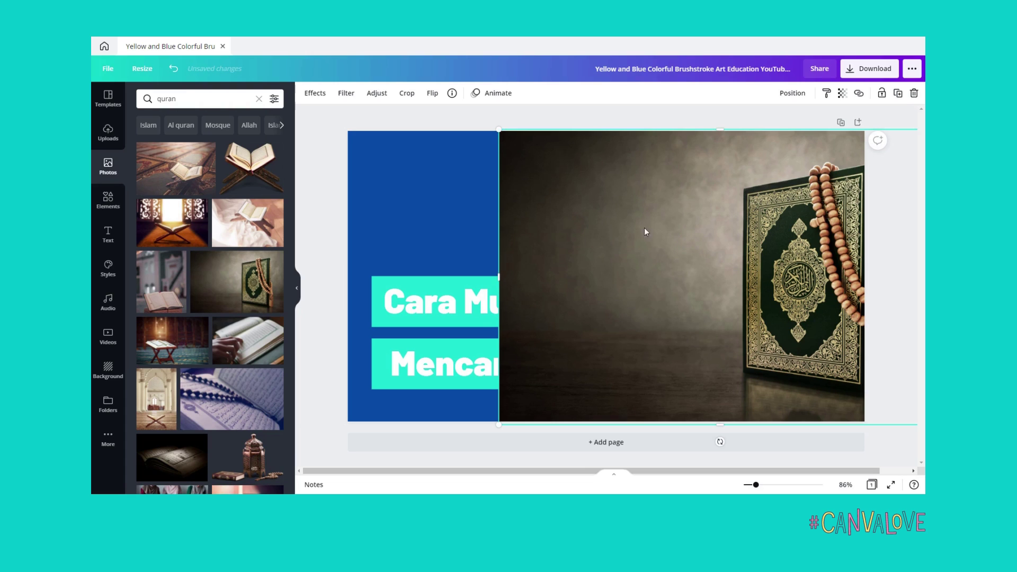
Send the green Quran photo backward two layers so it sits behind both headline boxes
{"action": "left_click", "coordinate": [790, 94]}
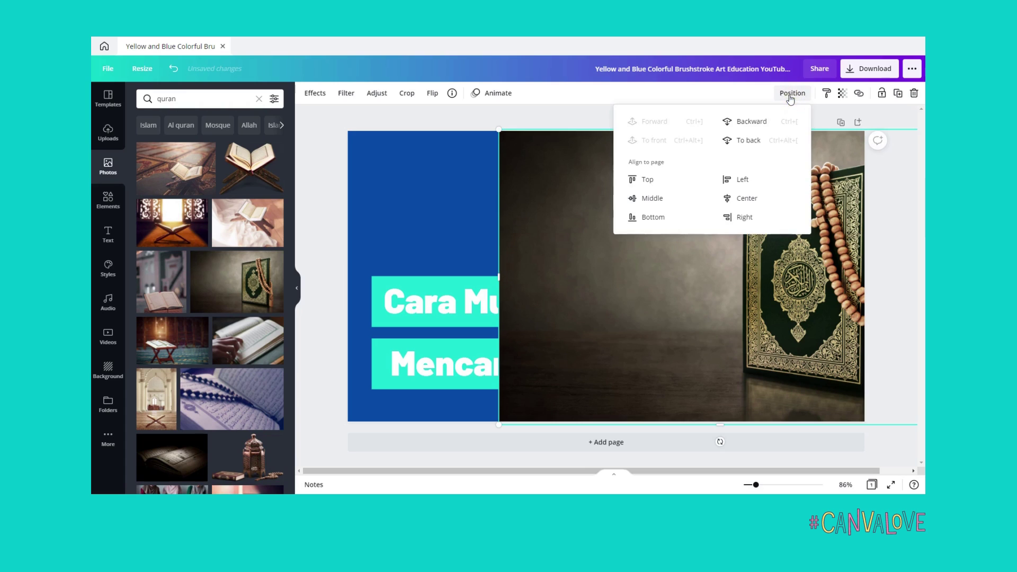
{"action": "left_click", "coordinate": [751, 123]}
{"action": "left_click", "coordinate": [751, 123]}
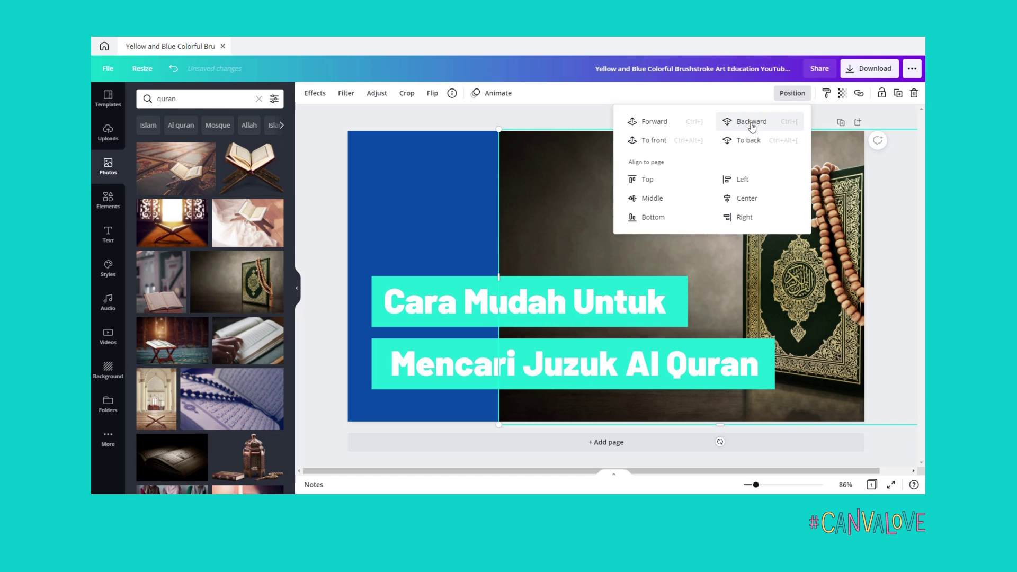
{"action": "left_click", "coordinate": [580, 123]}
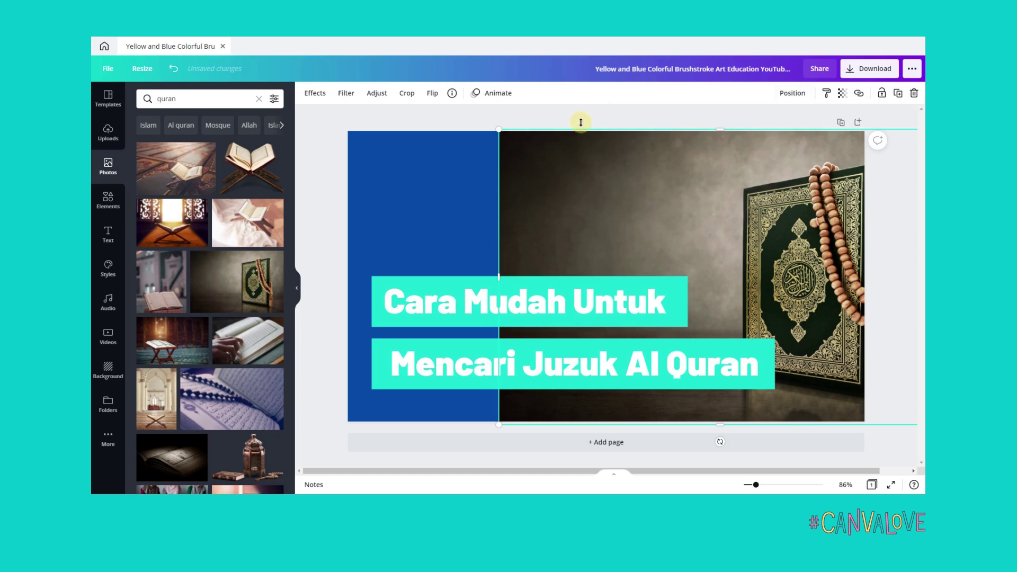
{"action": "left_click", "coordinate": [528, 120]}
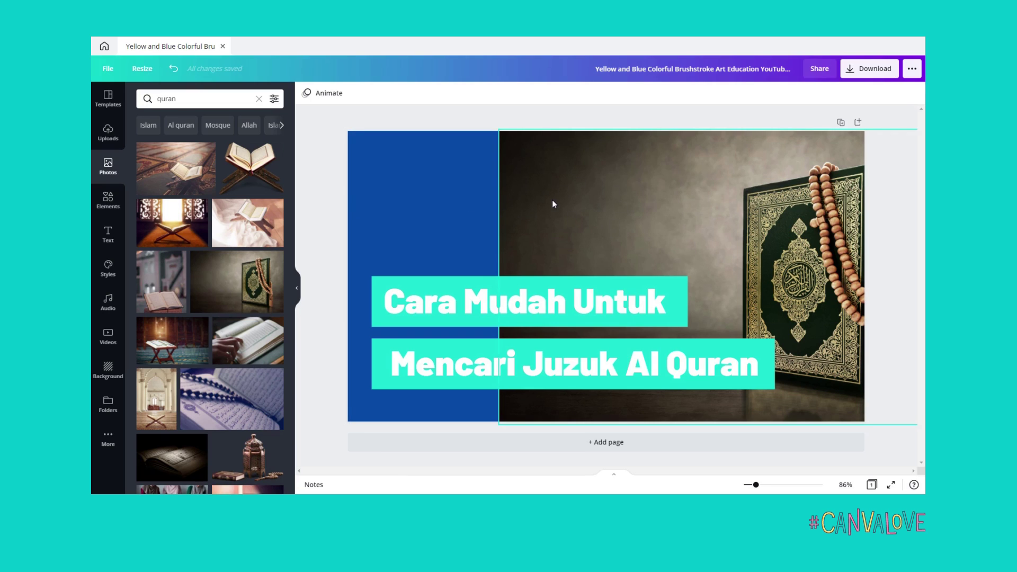
Add the photo of the open Quran on a wooden stand and enlarge it over the green Quran photo
{"action": "left_click", "coordinate": [184, 346]}
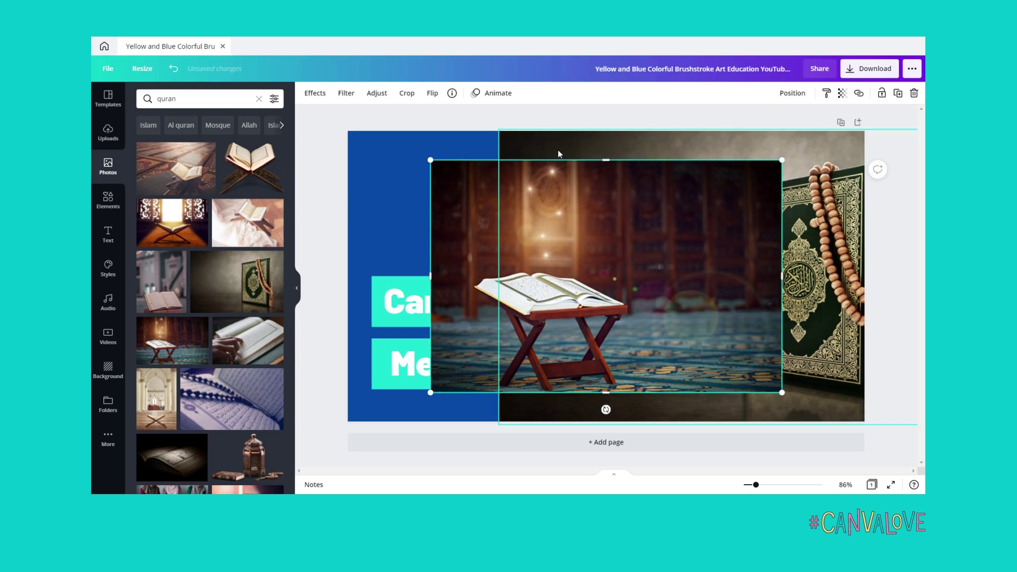
{"action": "left_click_drag", "start_coordinate": [543, 207], "coordinate": [611, 178]}
{"action": "left_click_drag", "start_coordinate": [847, 361], "coordinate": [917, 438]}
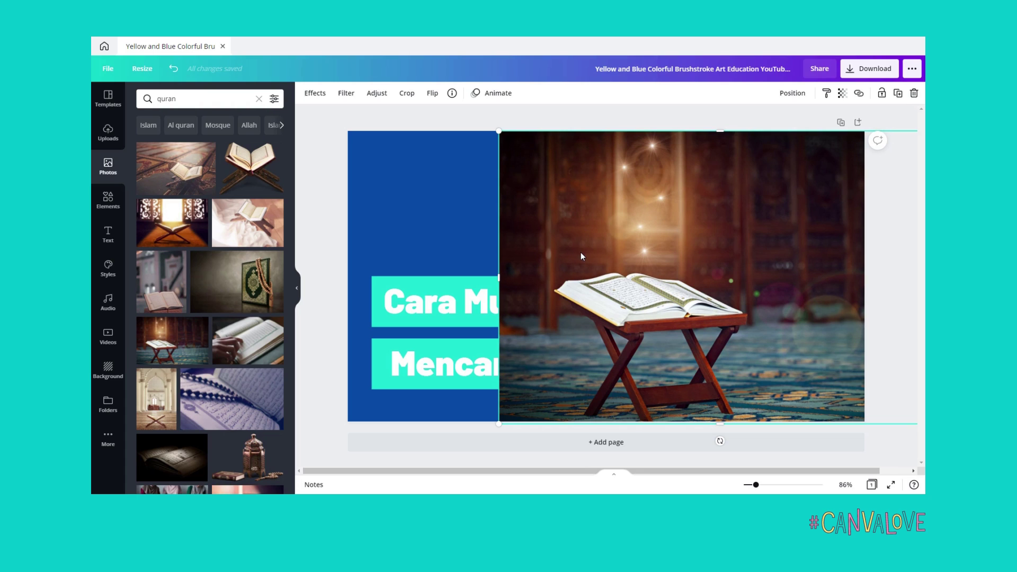
Send the open Quran photo backward two layers, behind both headline boxes
{"action": "left_click", "coordinate": [792, 94]}
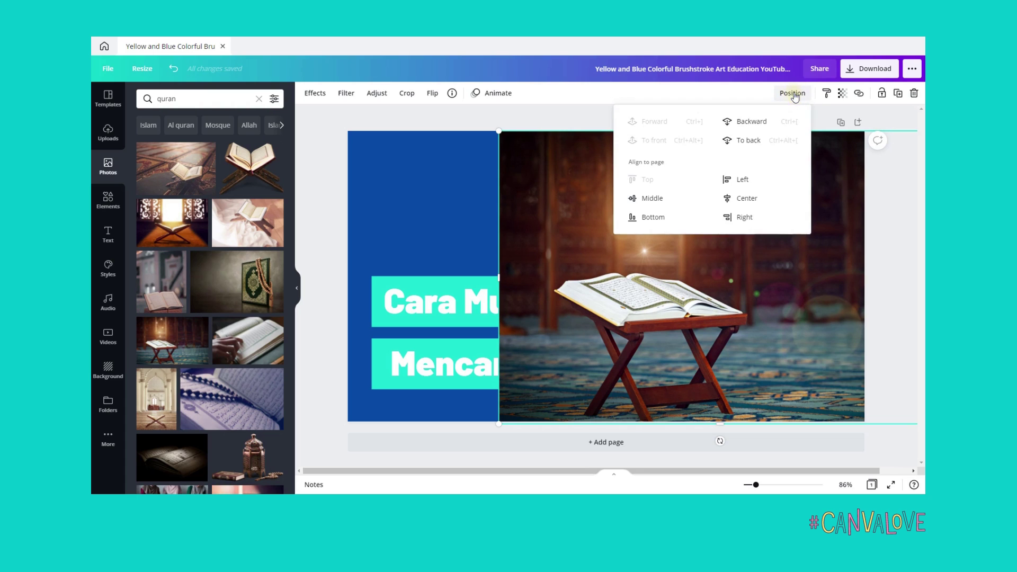
{"action": "left_click", "coordinate": [756, 122]}
{"action": "left_click", "coordinate": [757, 123]}
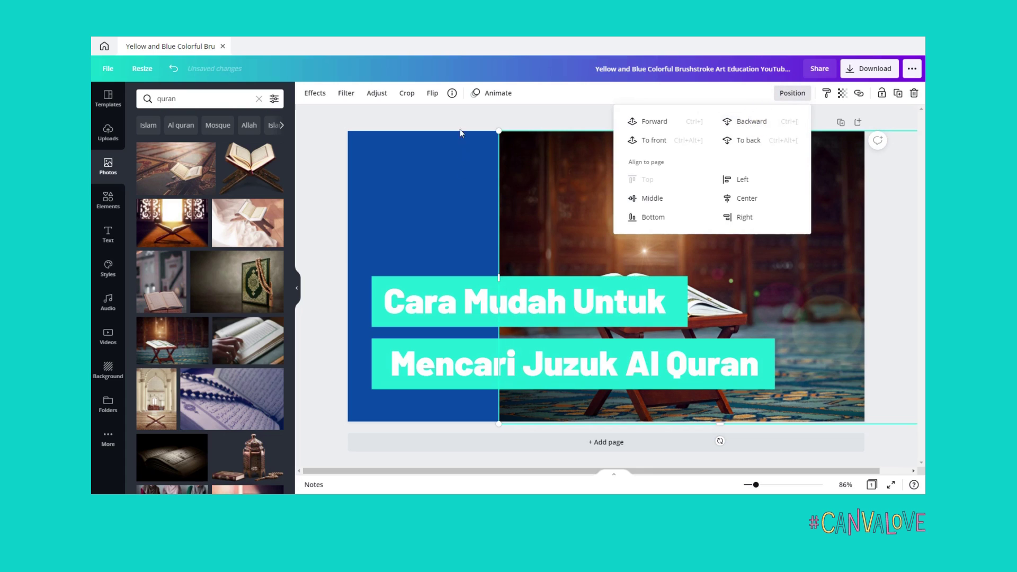
Move both headline boxes up to the upper part of the thumbnail, stacked closely above the open Quran
{"action": "left_click", "coordinate": [574, 309]}
{"action": "left_click_drag", "start_coordinate": [573, 306], "coordinate": [593, 189]}
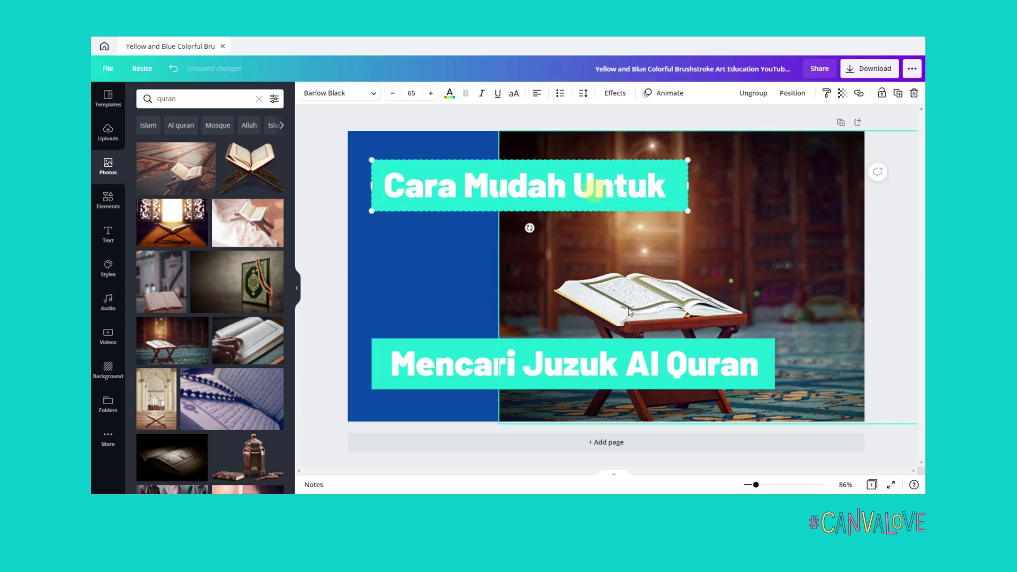
{"action": "left_click", "coordinate": [649, 376]}
{"action": "left_click_drag", "start_coordinate": [649, 377], "coordinate": [640, 258]}
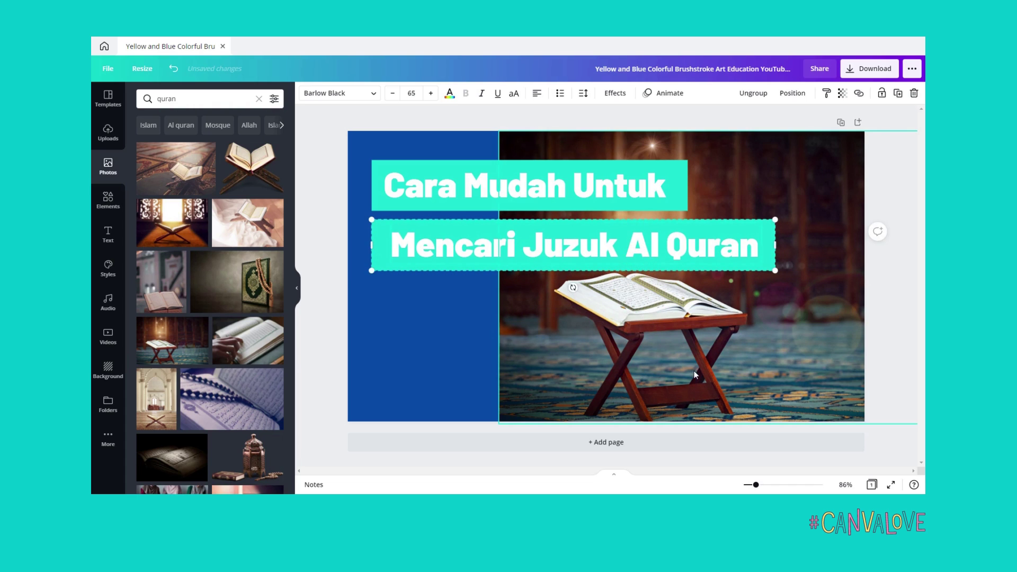
{"action": "left_click", "coordinate": [665, 320]}
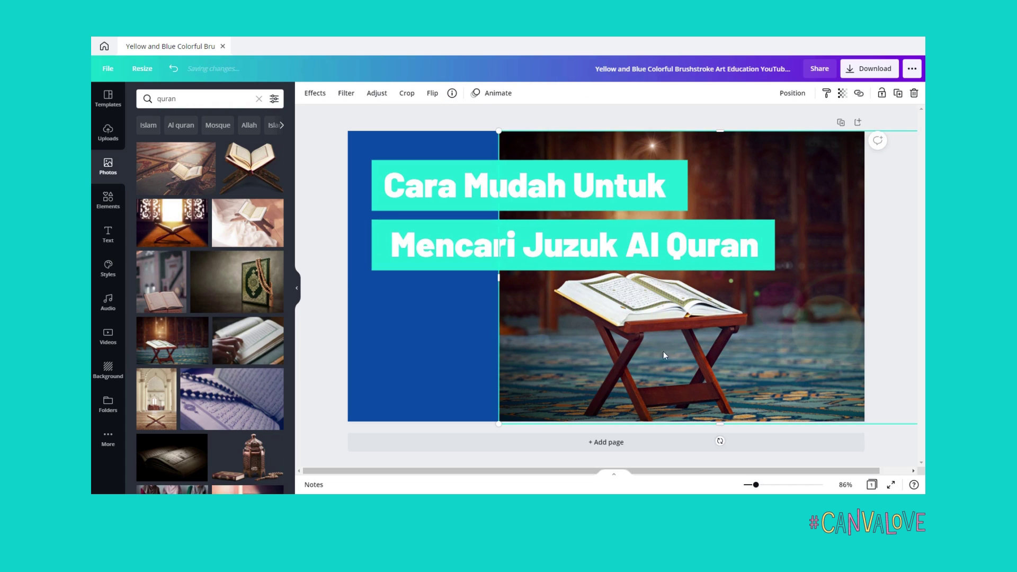
{"action": "double_click", "coordinate": [633, 320]}
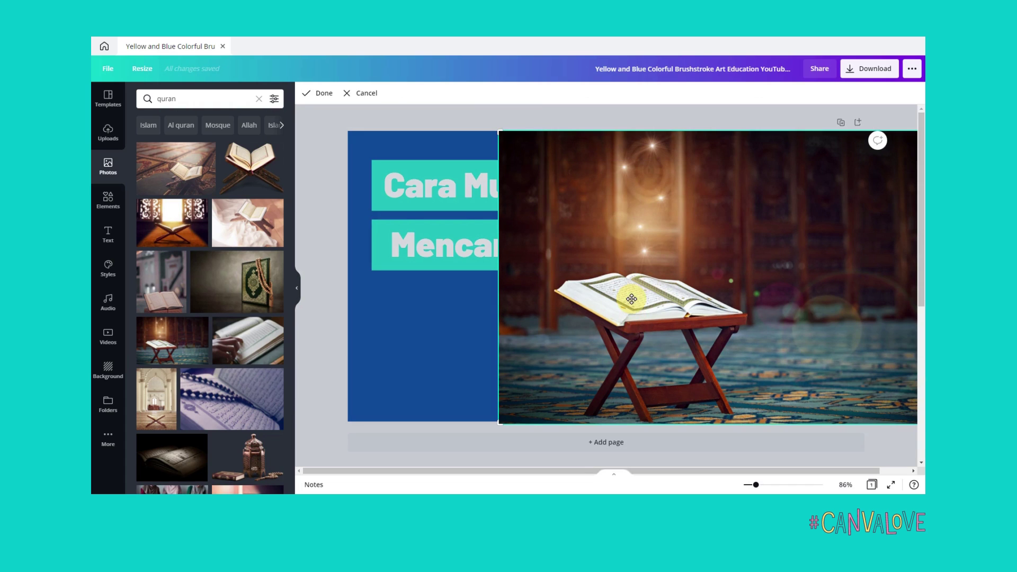
{"action": "left_click", "coordinate": [464, 118]}
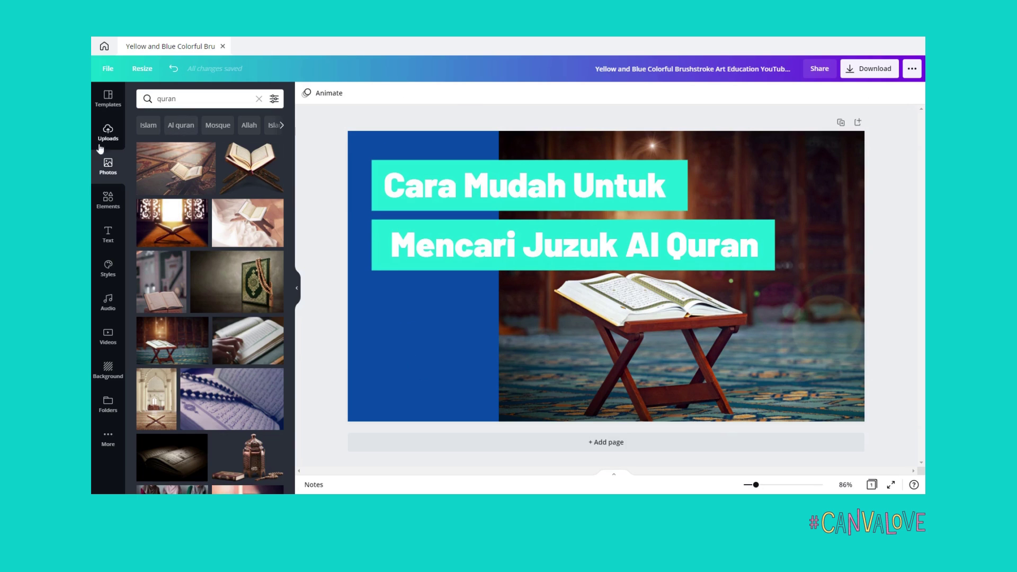
Search the graphic elements for "youtube logo"
{"action": "left_click", "coordinate": [107, 204]}
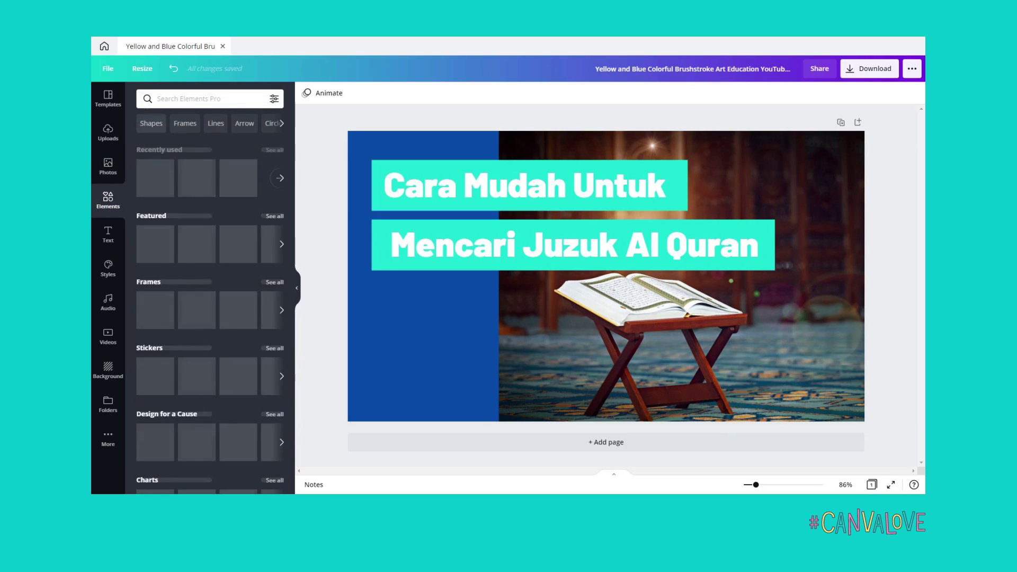
{"action": "left_click", "coordinate": [189, 97]}
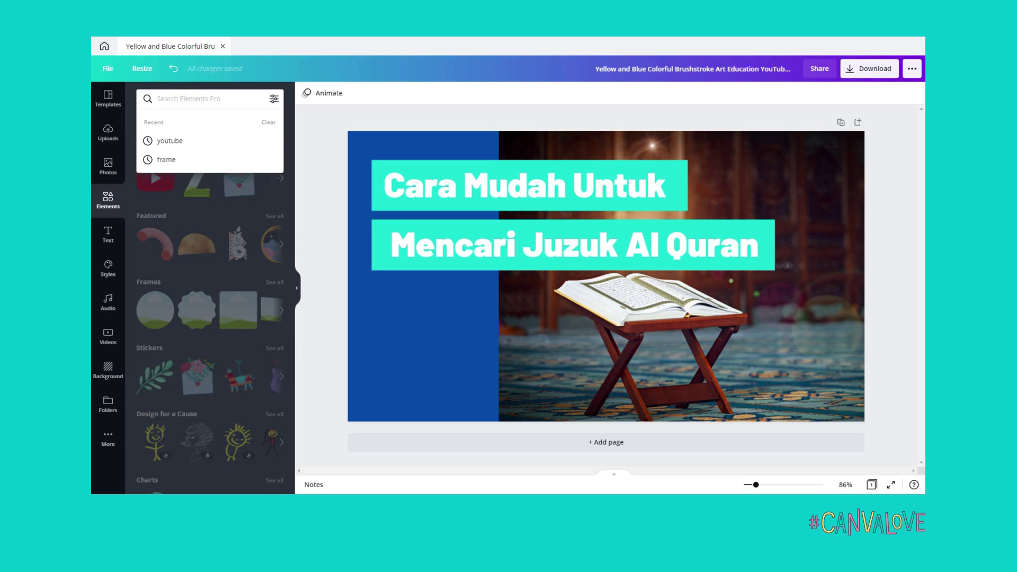
{"action": "type", "text": "youtu"}
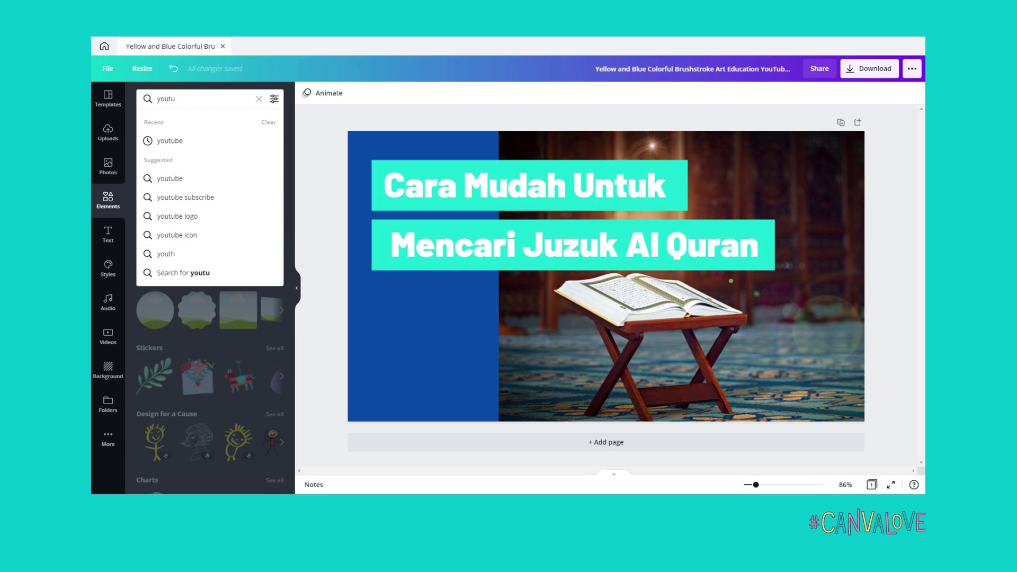
{"action": "type", "text": "be logo"}
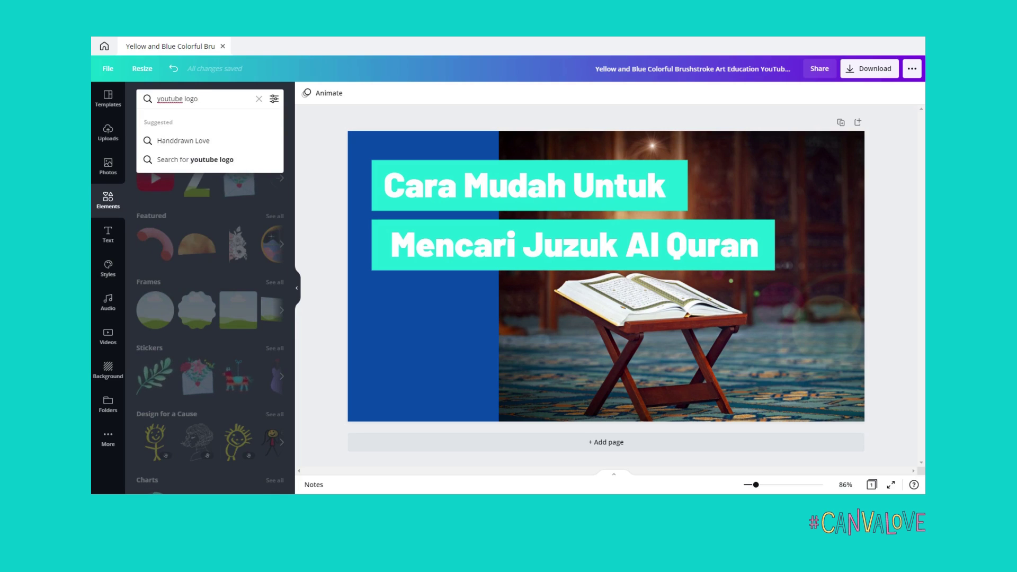
{"action": "key", "text": "Return"}
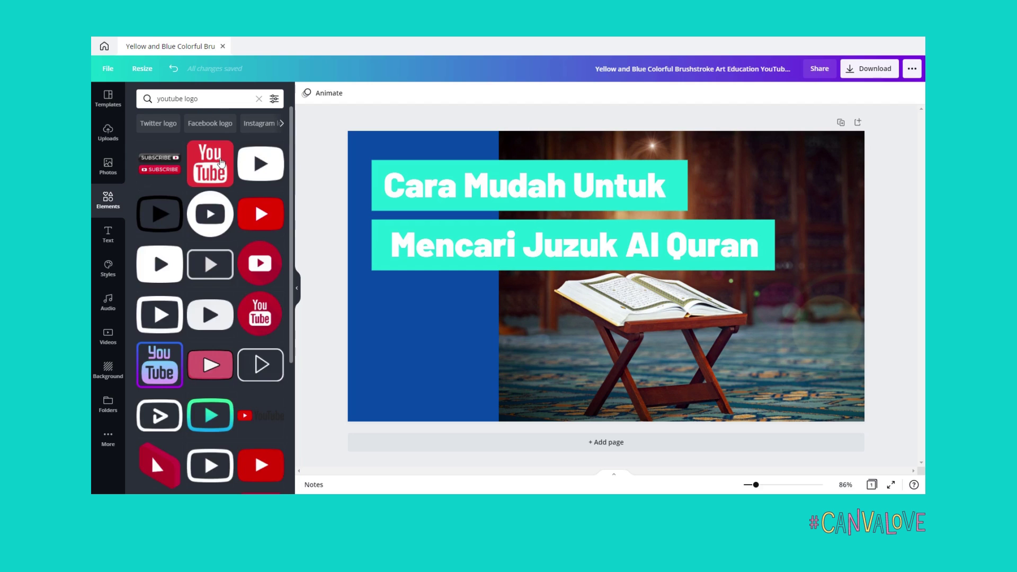
Add the red YouTube play logo and shrink it to a small icon in the lower left of the blue area
{"action": "left_click", "coordinate": [262, 213]}
{"action": "left_click_drag", "start_coordinate": [261, 213], "coordinate": [430, 324]}
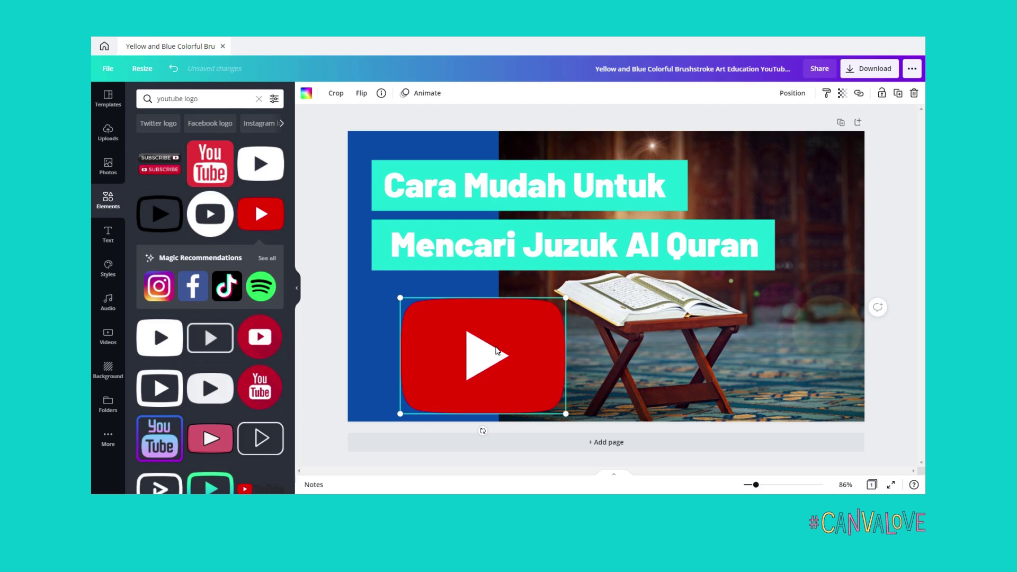
{"action": "left_click_drag", "start_coordinate": [566, 295], "coordinate": [390, 379]}
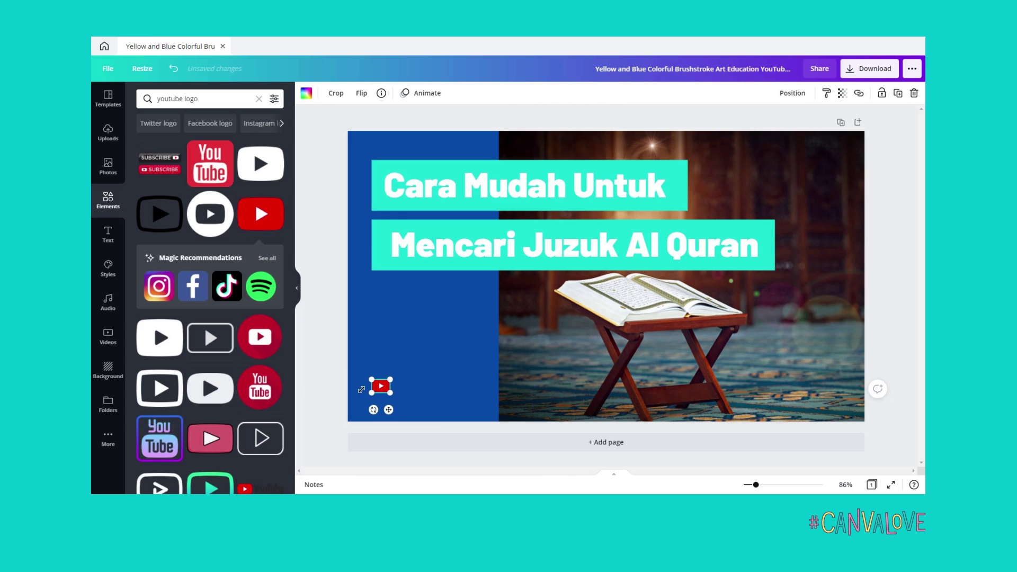
{"action": "left_click", "coordinate": [362, 388]}
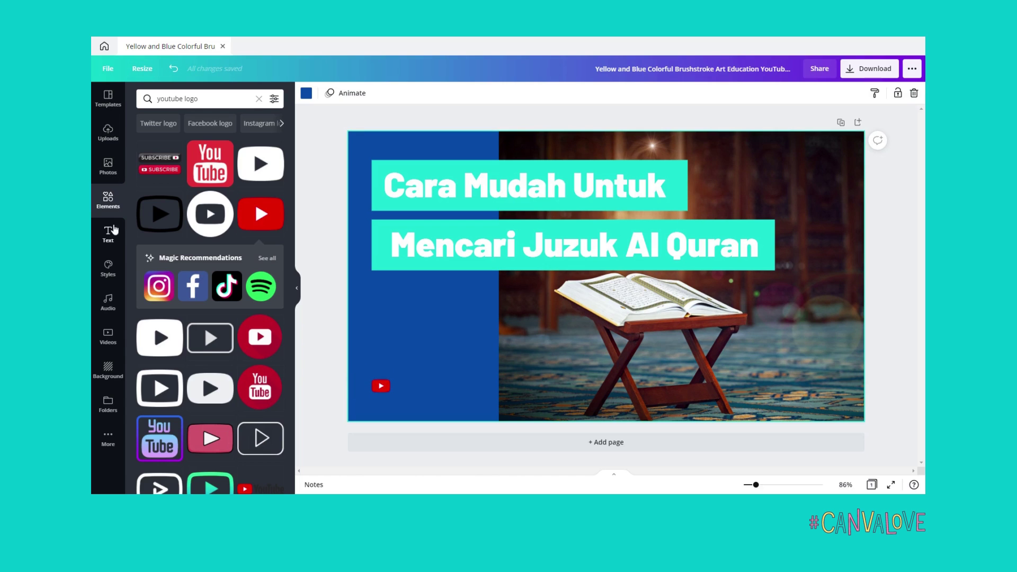
Add a heading text reading "KEBUN AKHIRAT" to the thumbnail
{"action": "left_click", "coordinate": [108, 234]}
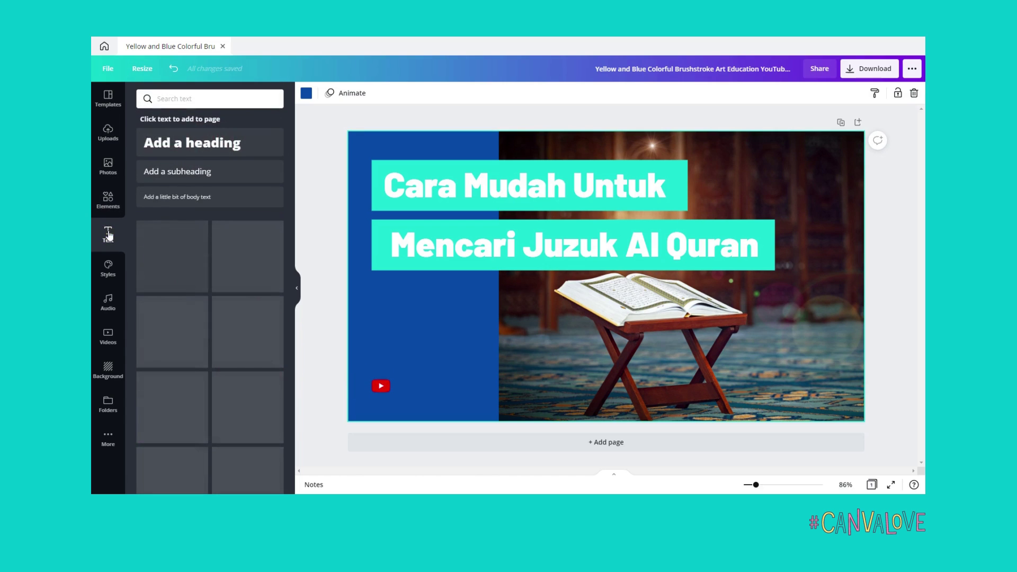
{"action": "left_click", "coordinate": [206, 145]}
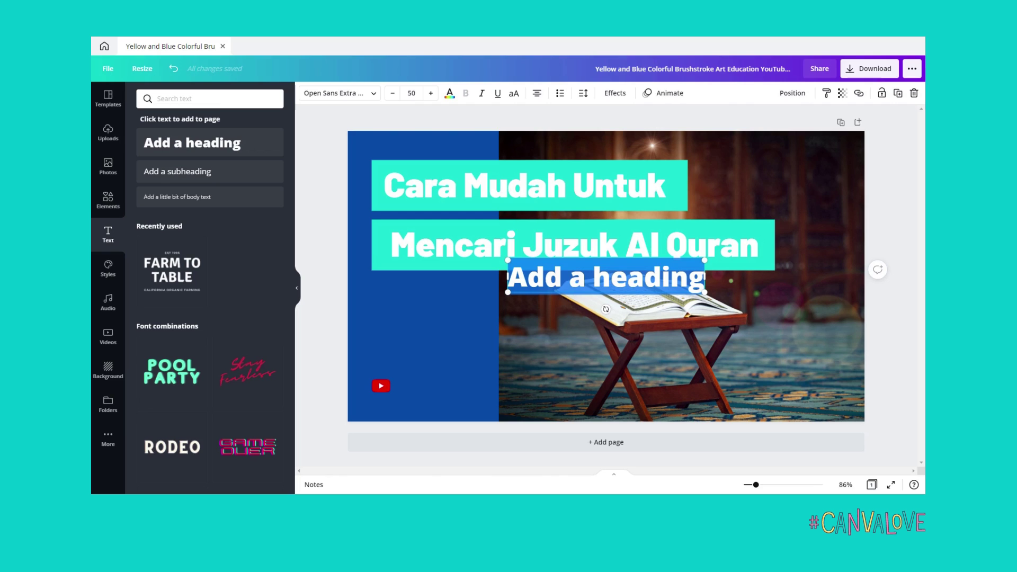
{"action": "type", "text": "KE"}
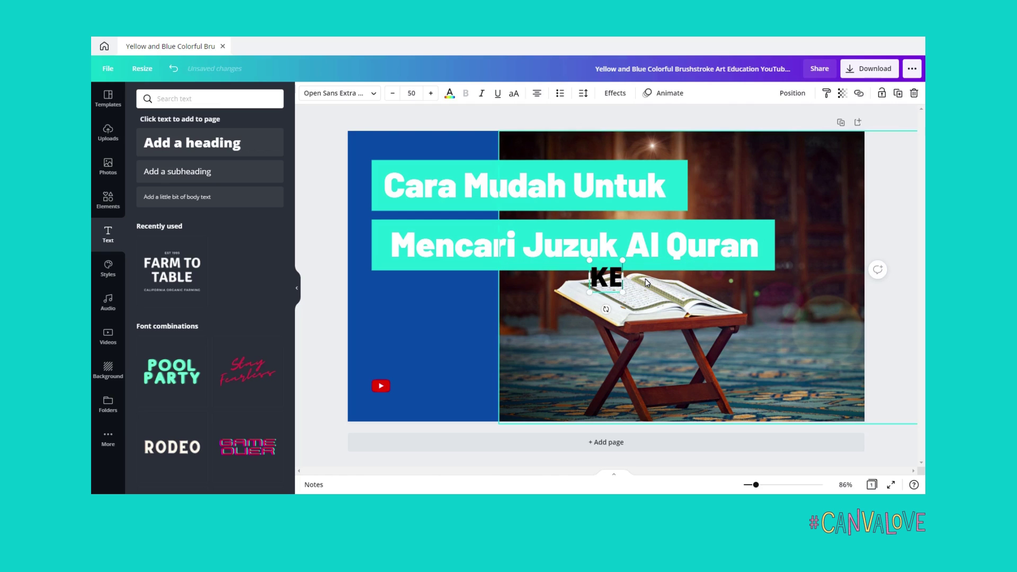
{"action": "type", "text": "BUN AKHIRAT"}
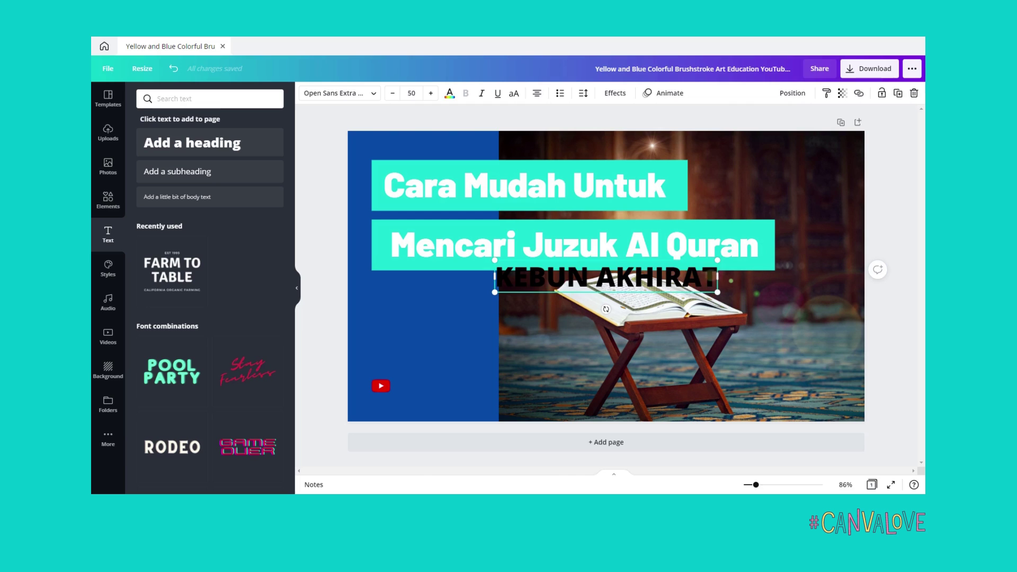
Change the colour of the "KEBUN AKHIRAT" text to white
{"action": "left_click_drag", "start_coordinate": [718, 277], "coordinate": [500, 274]}
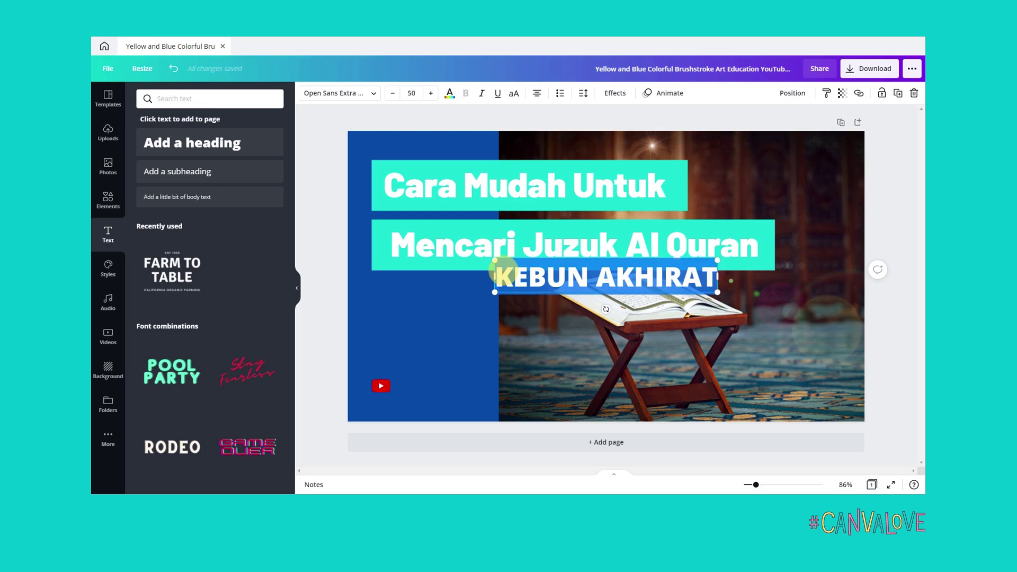
{"action": "left_click", "coordinate": [449, 94]}
{"action": "left_click", "coordinate": [255, 156]}
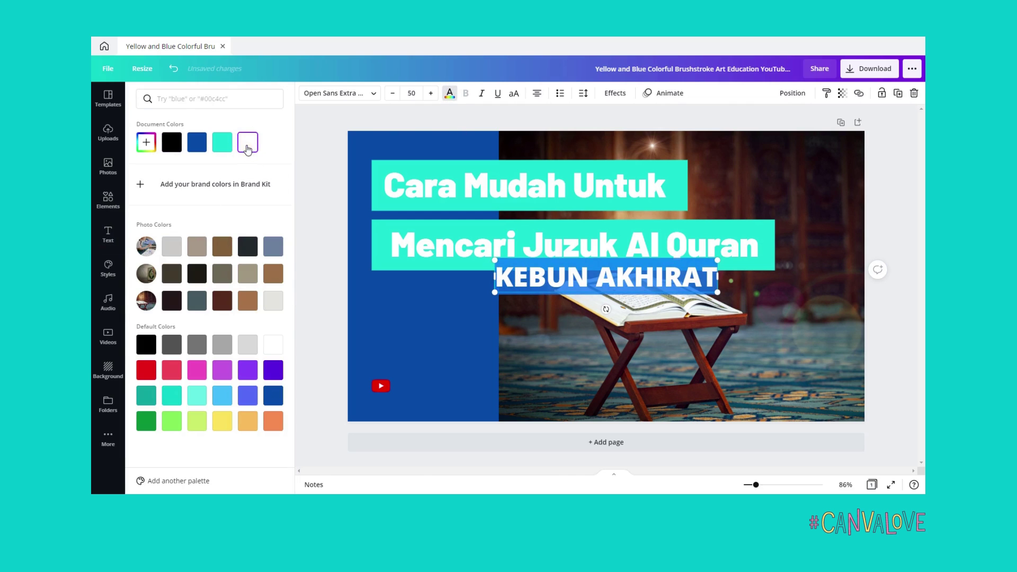
{"action": "left_click", "coordinate": [316, 126]}
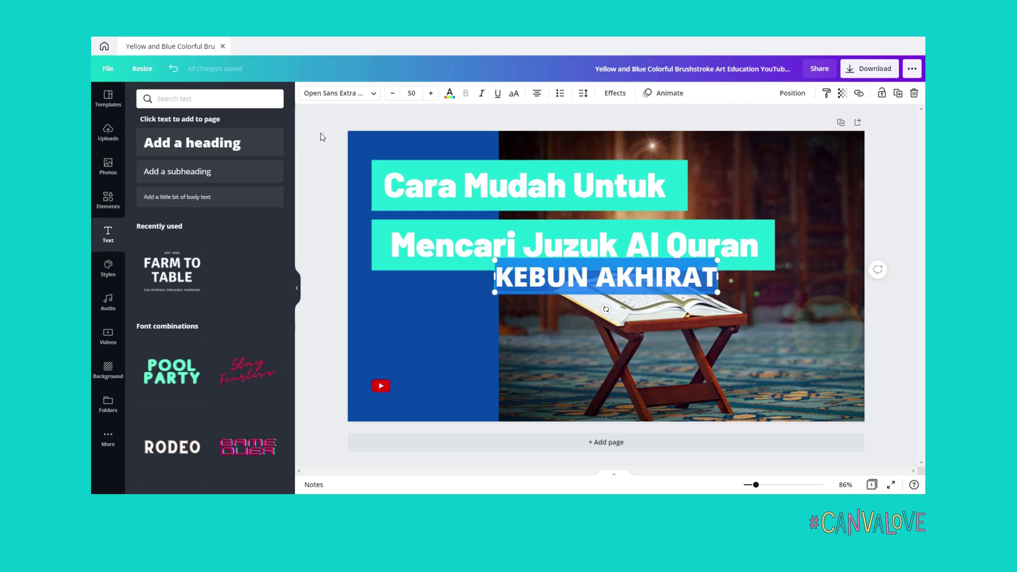
{"action": "left_click", "coordinate": [315, 126]}
Shrink the "KEBUN AKHIRAT" text to size 13.4 and place it directly right of the YouTube icon, vertically level with it
{"action": "left_click_drag", "start_coordinate": [635, 285], "coordinate": [523, 375]}
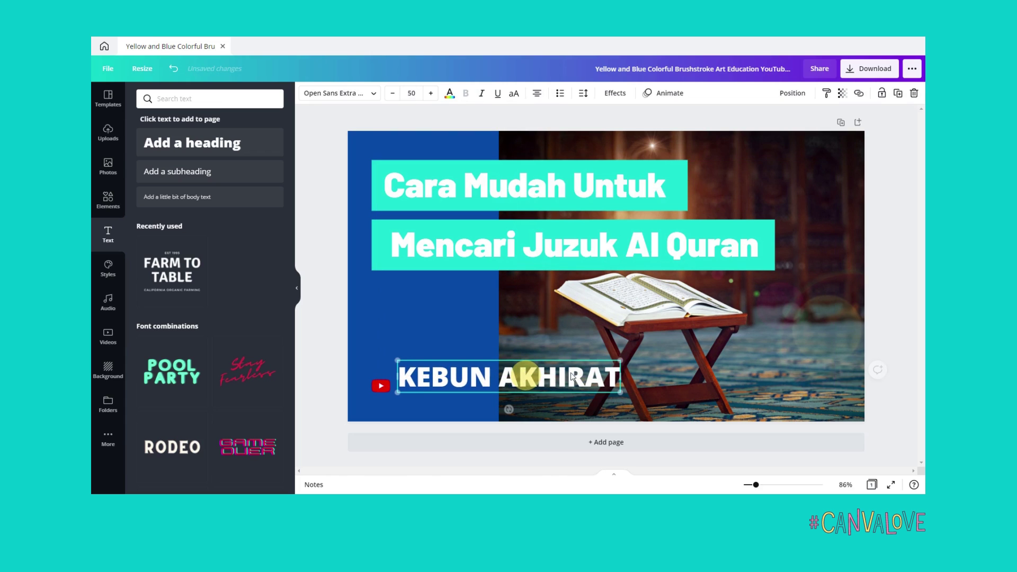
{"action": "left_click_drag", "start_coordinate": [620, 359], "coordinate": [443, 384]}
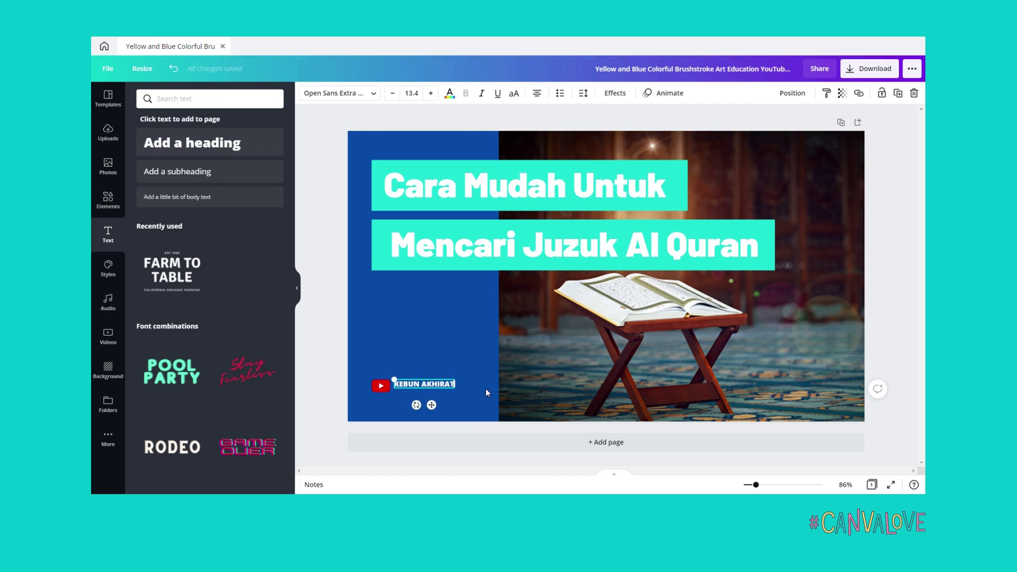
{"action": "key", "text": "Down"}
{"action": "key", "text": "Down"}
{"action": "key", "text": "Down"}
{"action": "key", "text": "Down"}
{"action": "key", "text": "Down"}
{"action": "key", "text": "Down"}
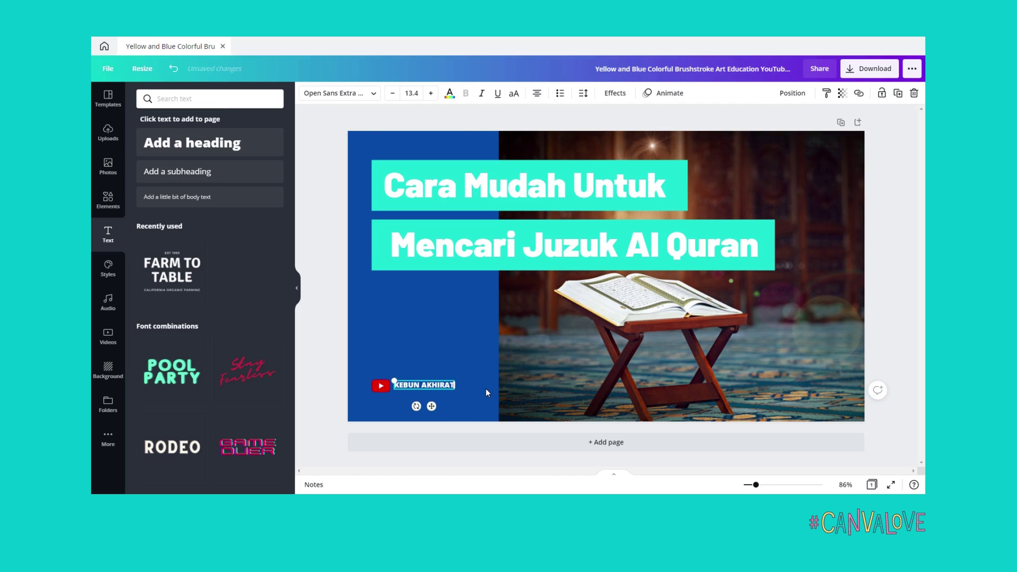
{"action": "left_click", "coordinate": [455, 352]}
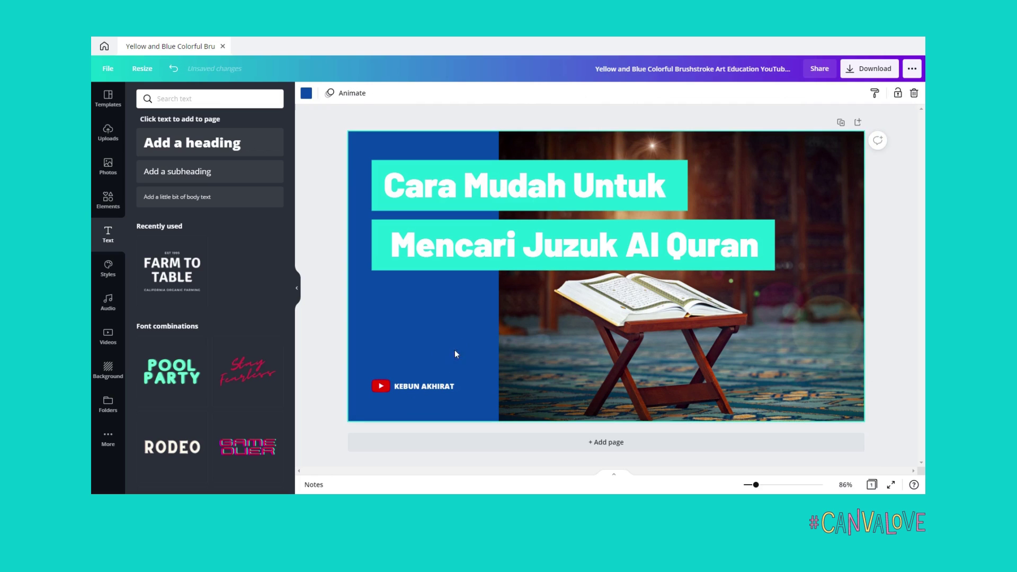
{"action": "left_click", "coordinate": [886, 387]}
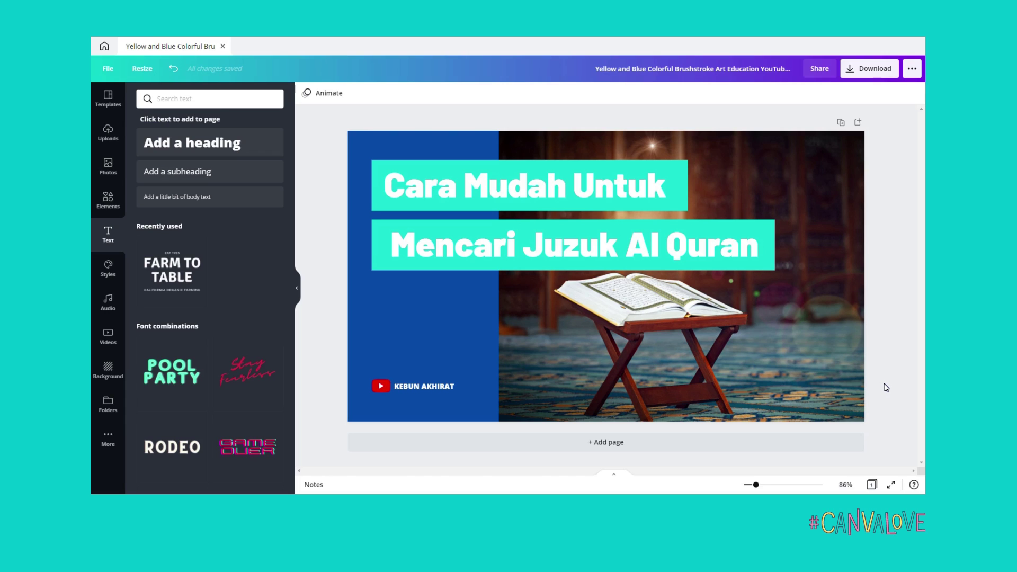